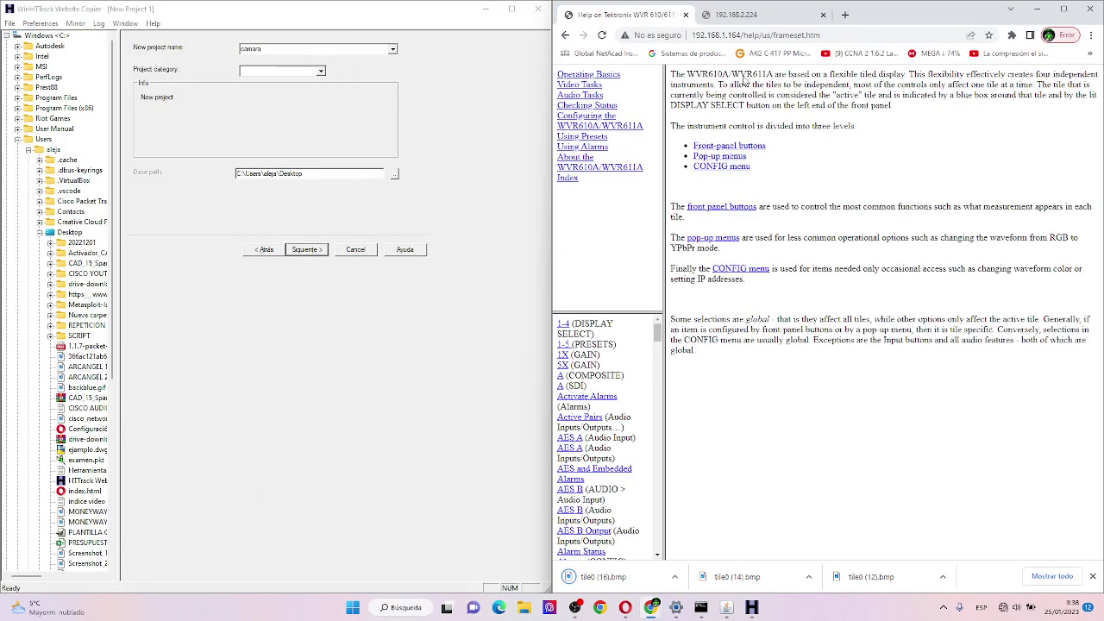
Step: Return to the Tektronix device's main page, reload it and download the BMP snapshot of the instrument display
left_click(565, 34)
left_click(602, 36)
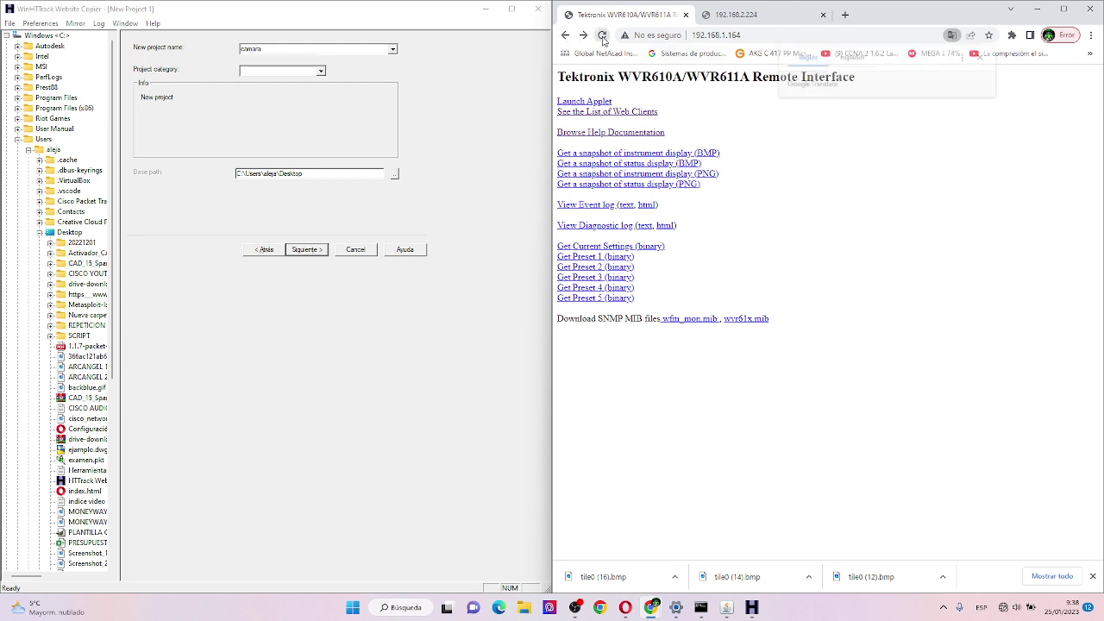
left_click(621, 153)
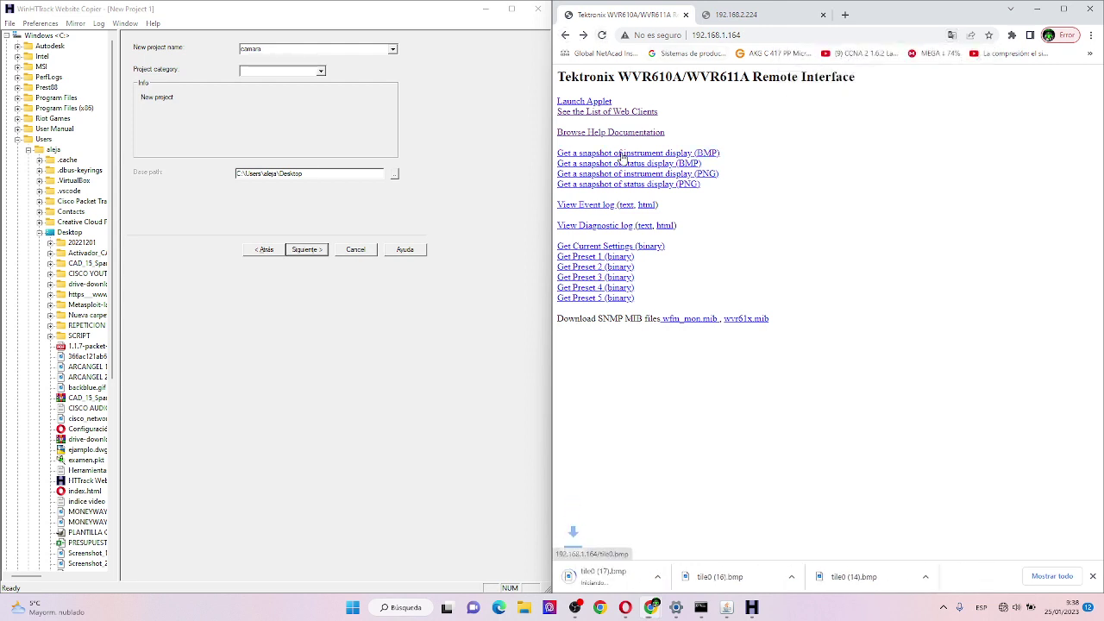
Step: Open the device's help documentation and copy its web address
left_click(622, 134)
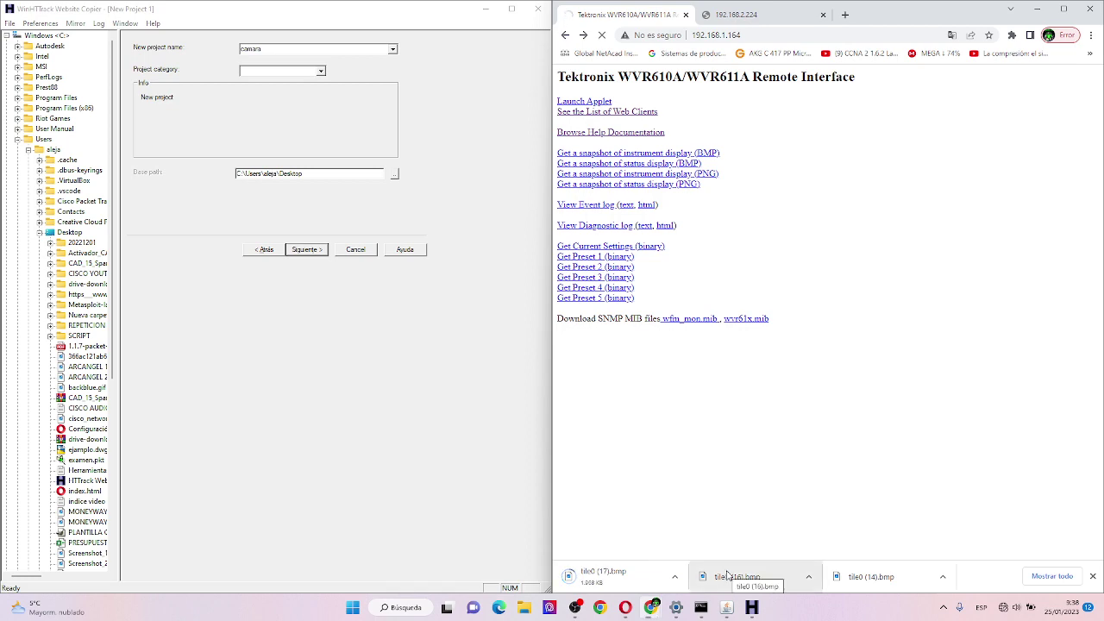
left_click(756, 35)
key("ctrl+c")
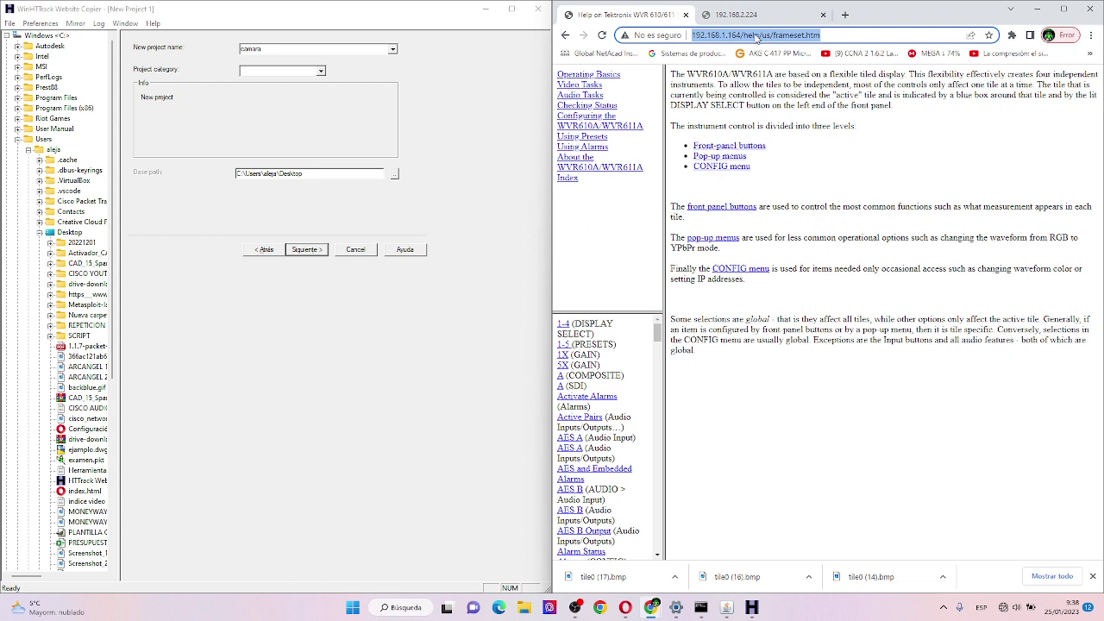
Step: Proceed with the camara project without a category, keeping "Download web site(s)" as the mirroring action
left_click(303, 71)
left_click(322, 73)
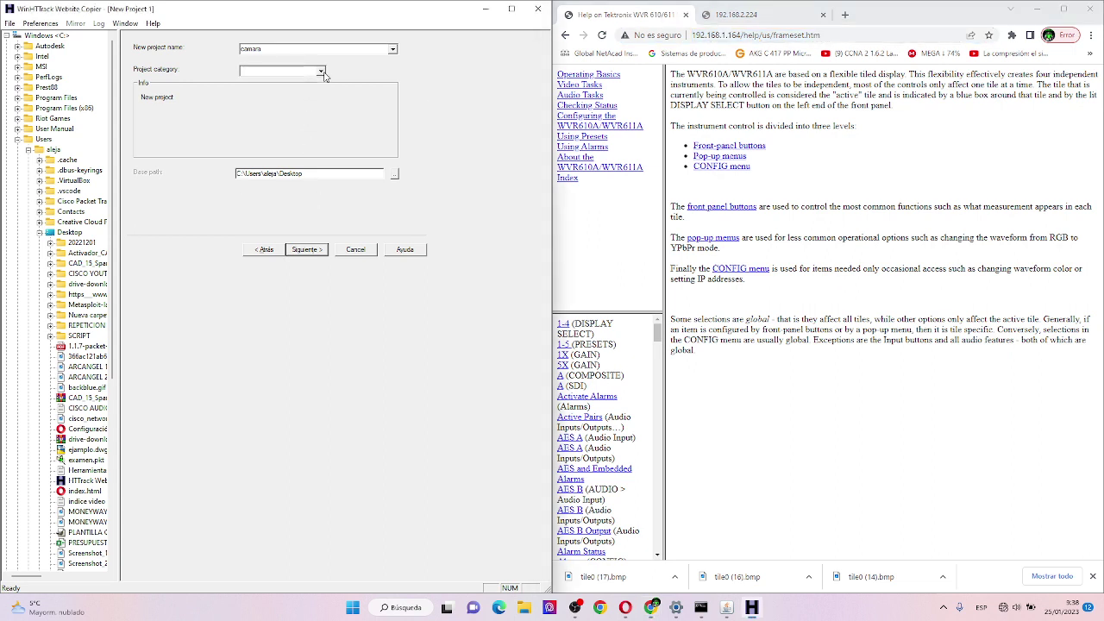
left_click(318, 251)
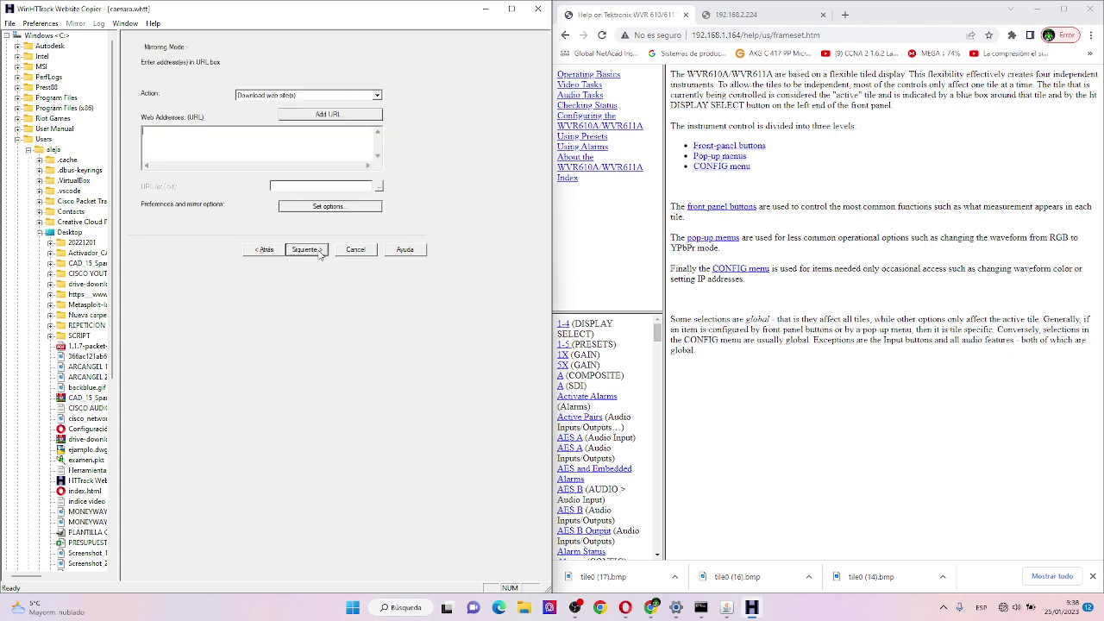
left_click(326, 97)
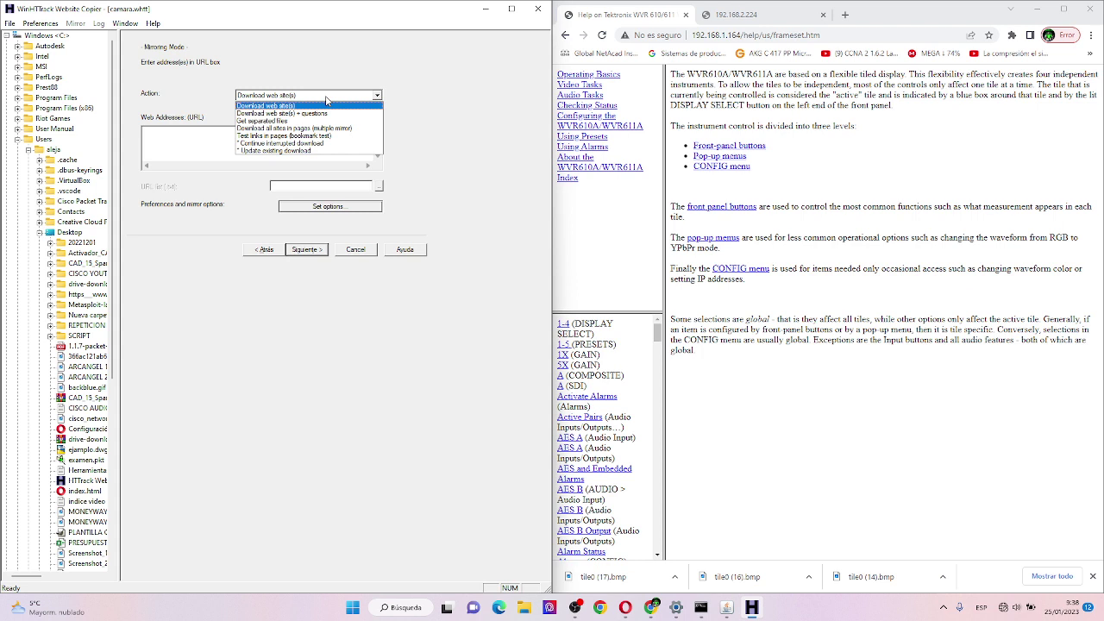
left_click(326, 100)
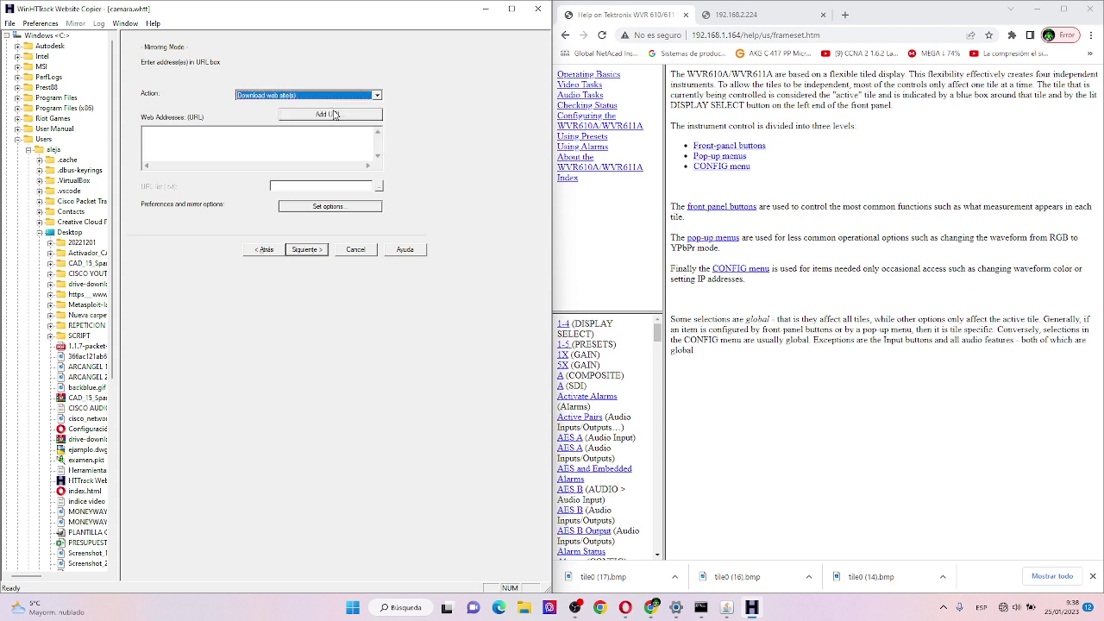
left_click(341, 117)
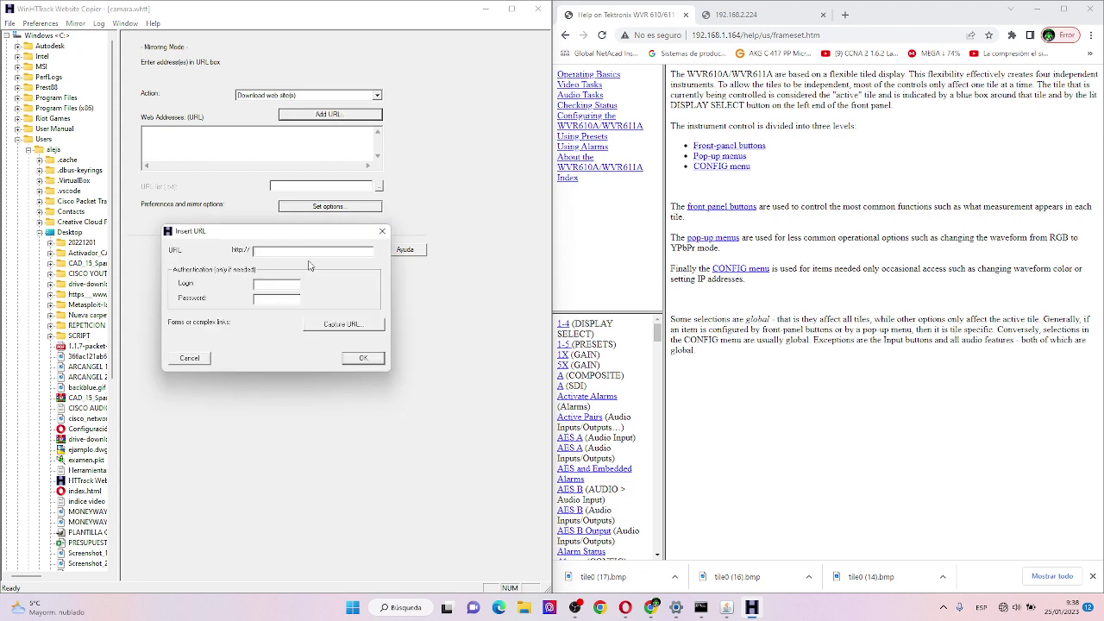
key("ctrl+v")
left_click(363, 359)
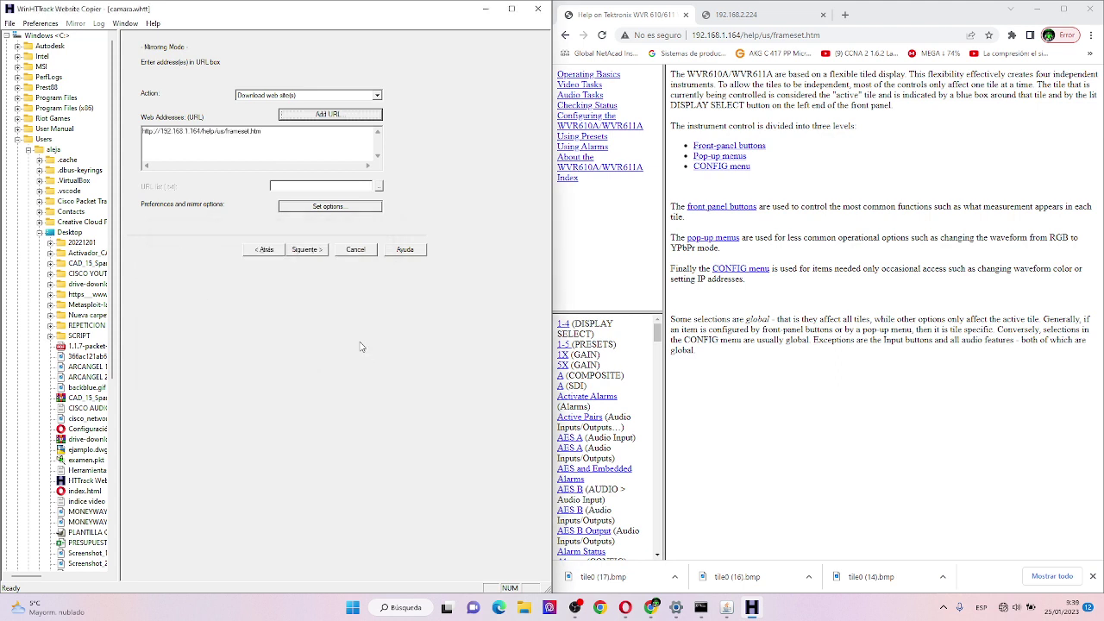
Step: Accept the connection settings without remote access and launch the site mirroring
left_click(306, 249)
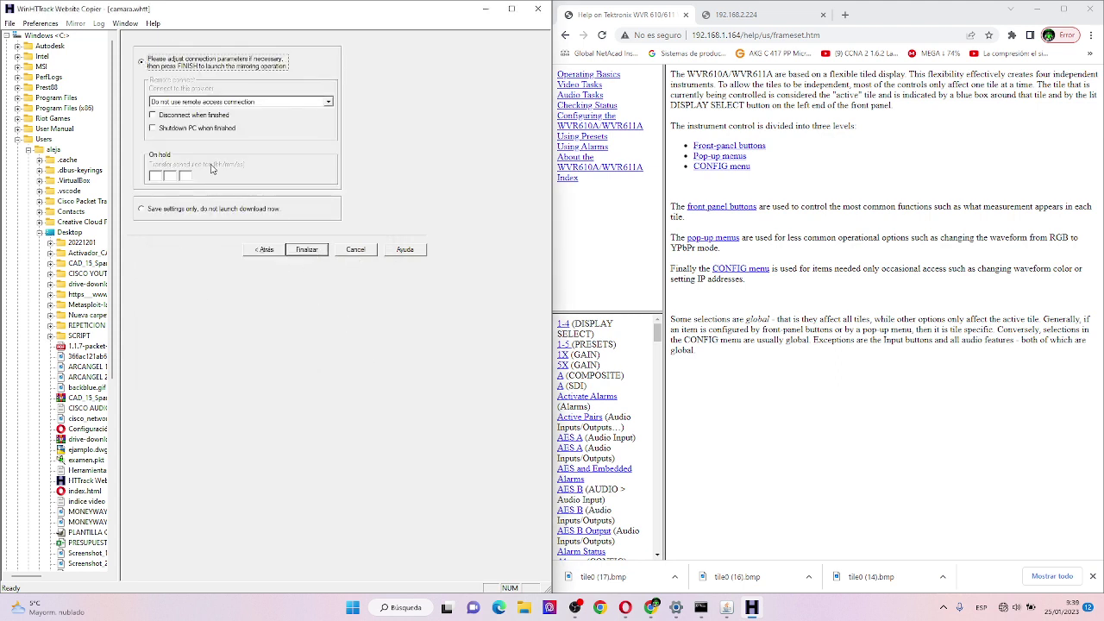
left_click(192, 120)
left_click(307, 249)
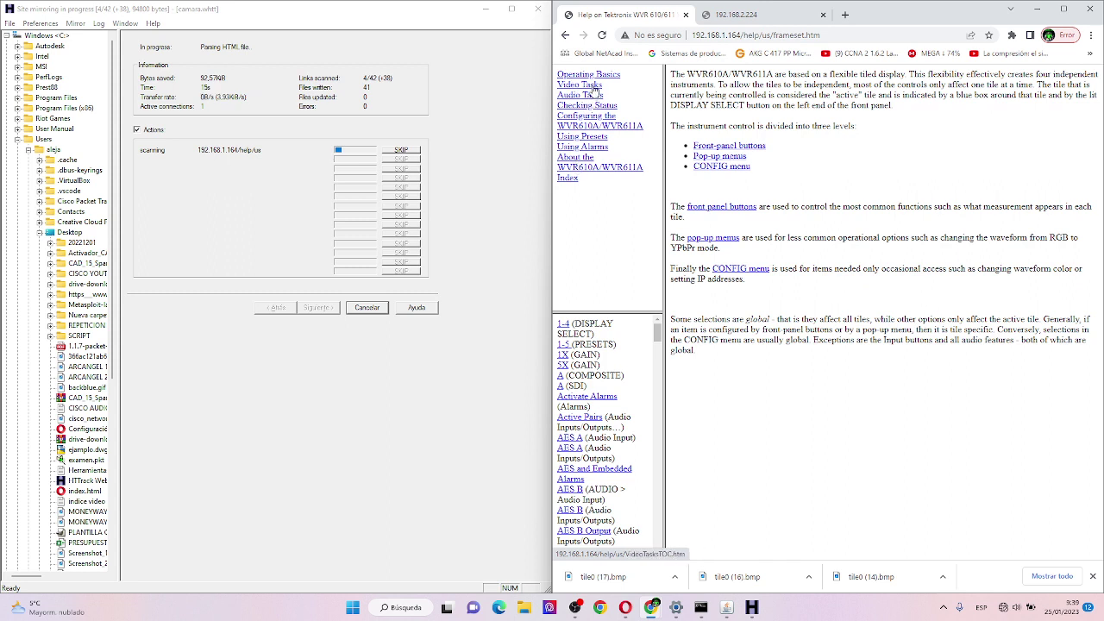
Step: View the Video Tasks contents in the help documentation and return to the device's main page
left_click(593, 90)
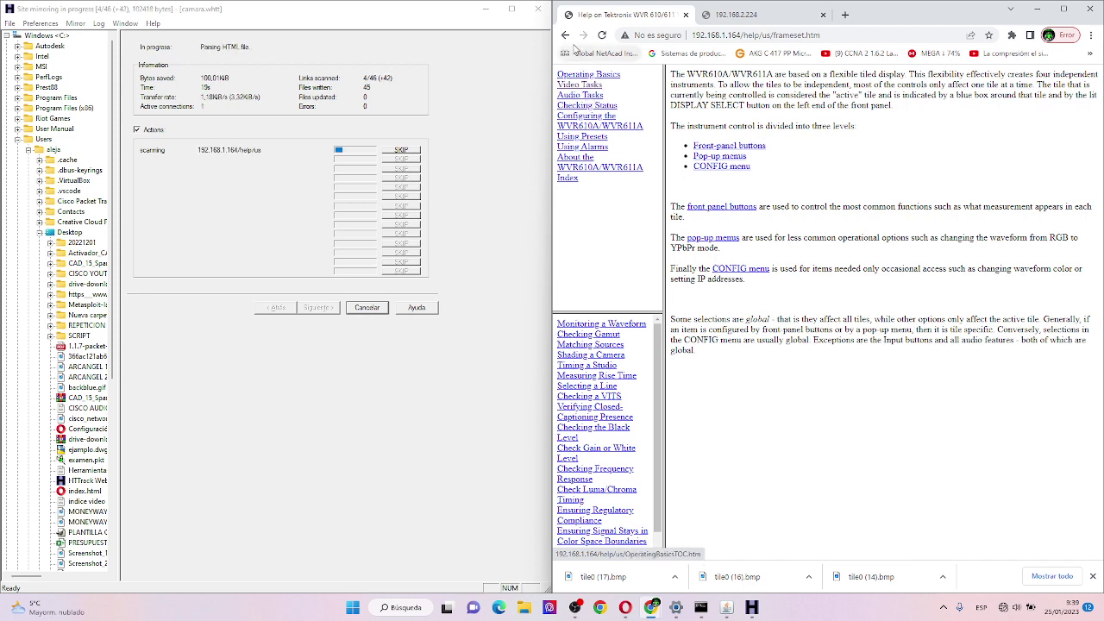
left_click(589, 96)
left_click(565, 35)
left_click(565, 35)
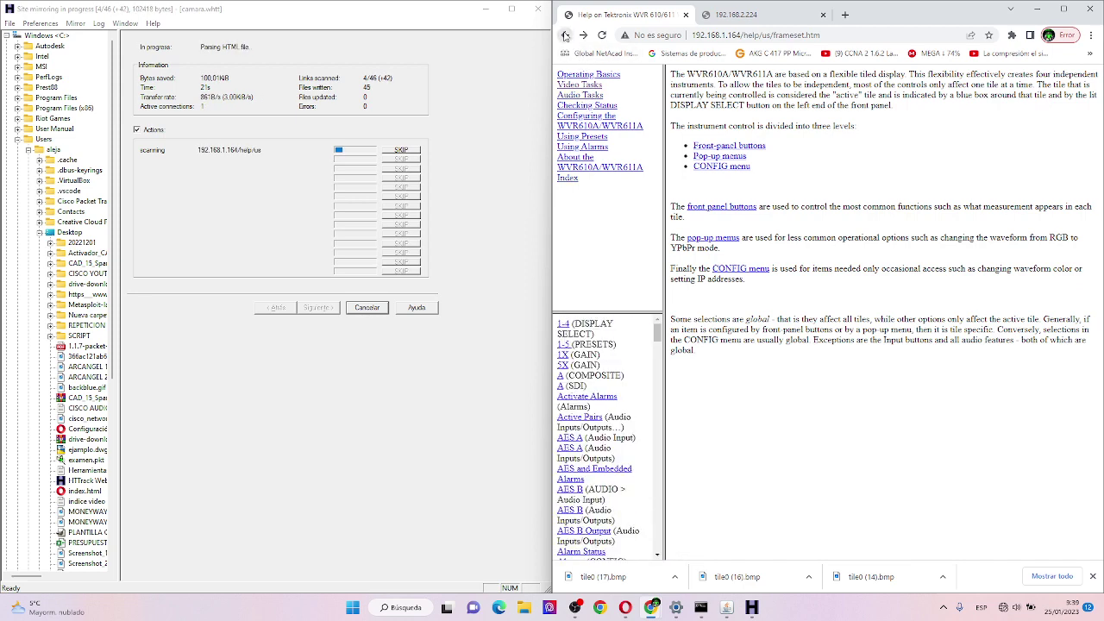
left_click(565, 36)
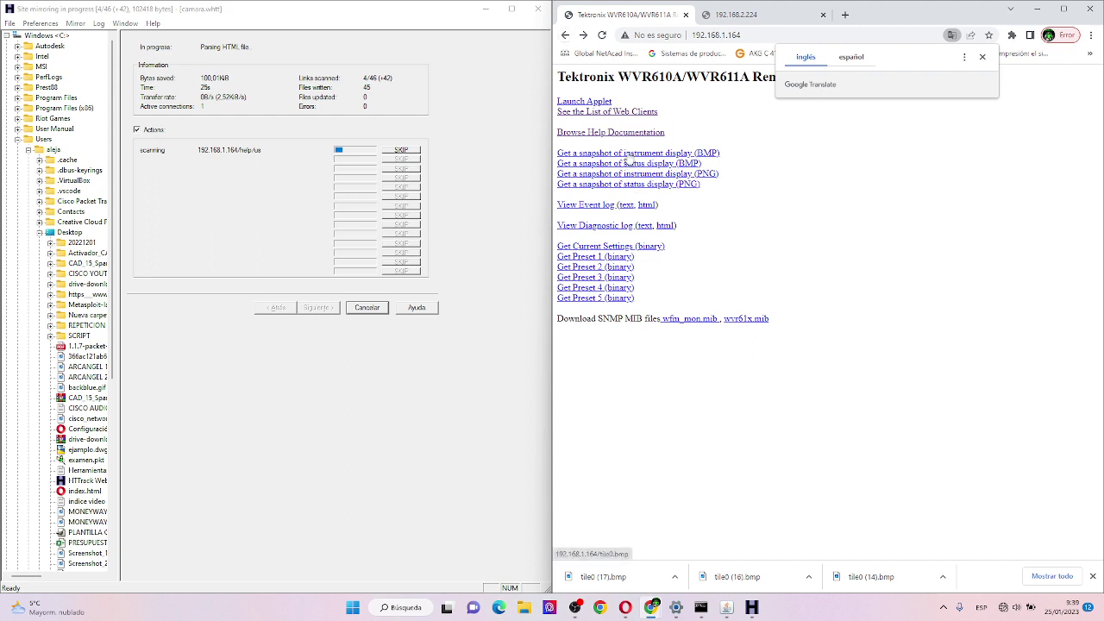
Step: Download the BMP snapshots of the instrument and status displays, and view the status snapshot
left_click(627, 163)
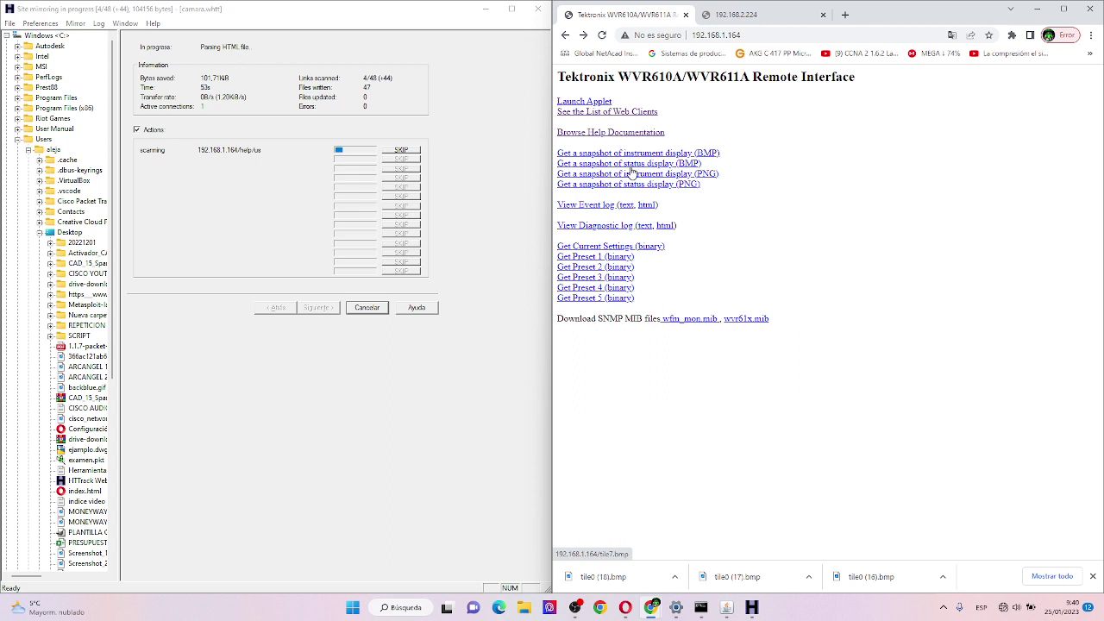
left_click(630, 164)
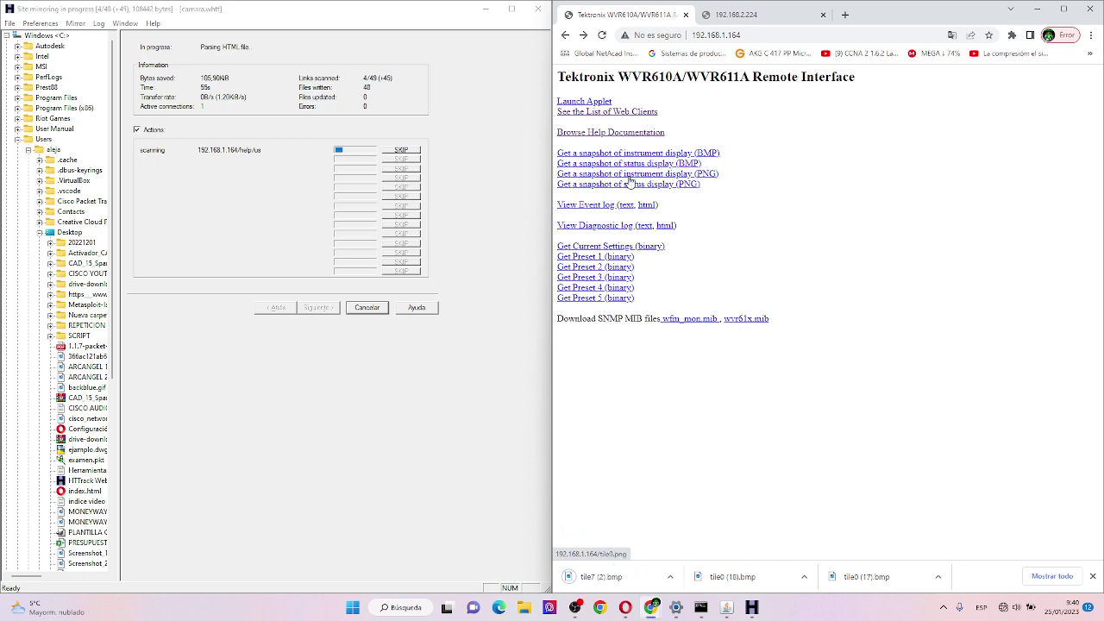
left_click(609, 572)
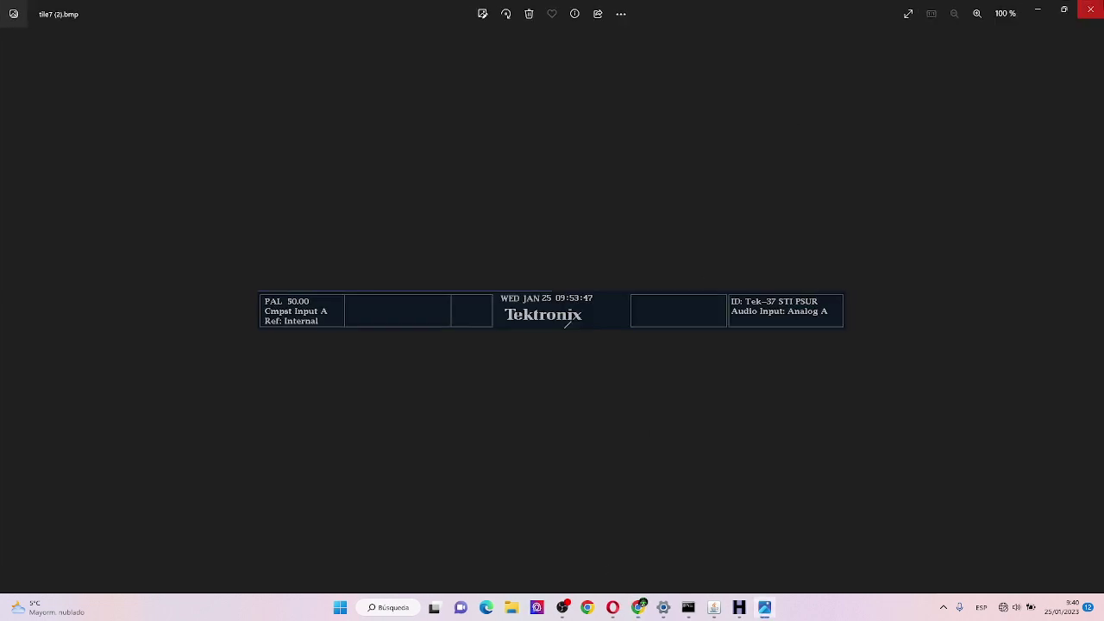
left_click(1091, 10)
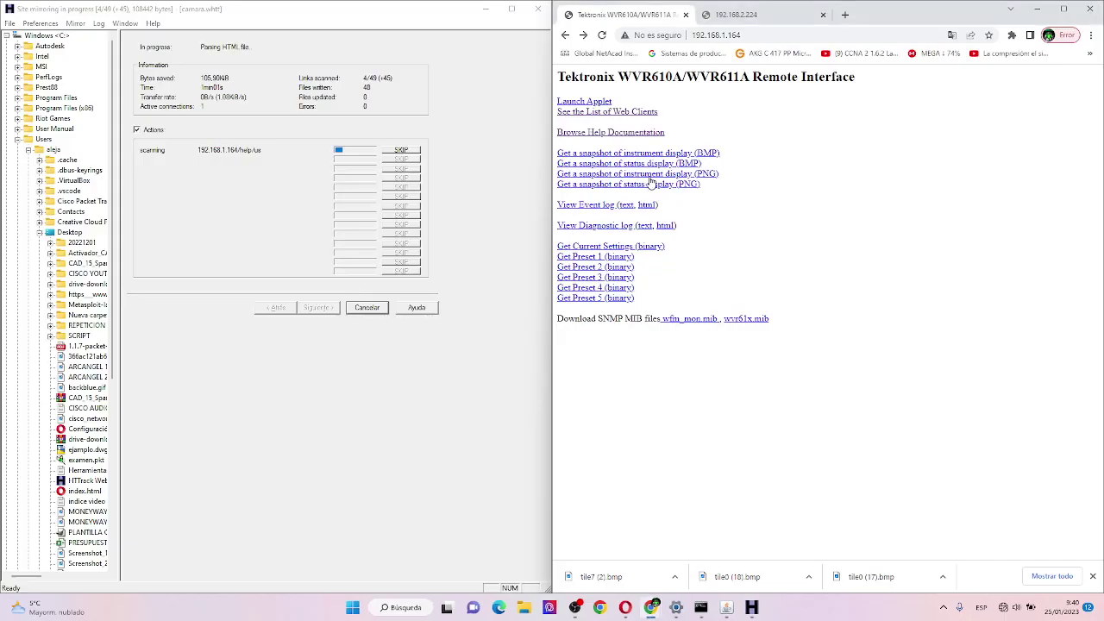
Step: View the PNG snapshot of the instrument display and return to the device's main page
left_click(652, 184)
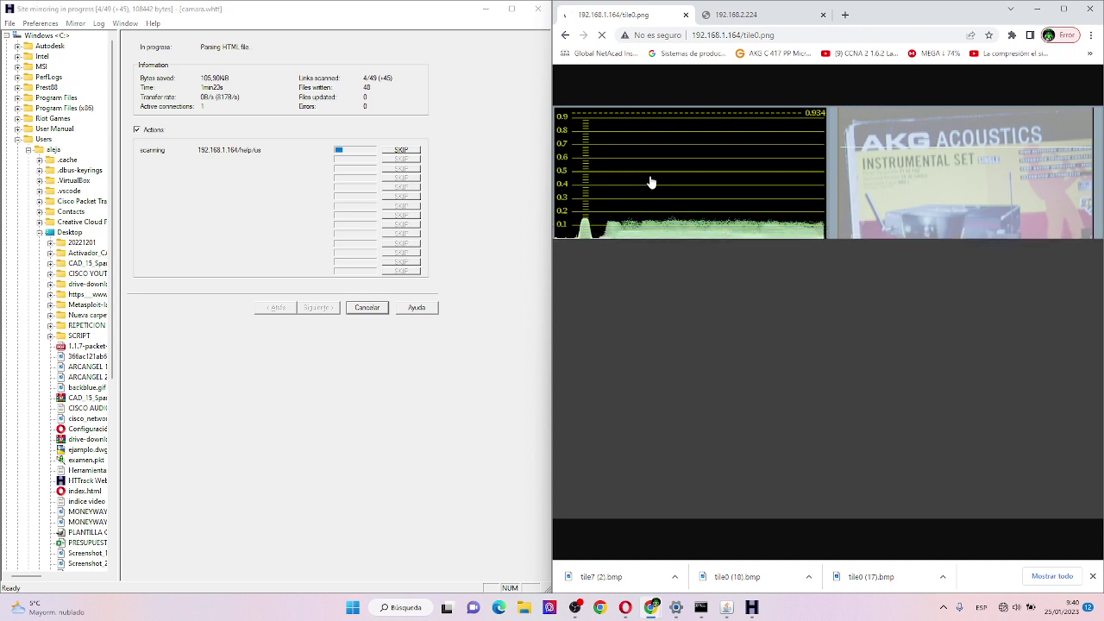
left_click(565, 36)
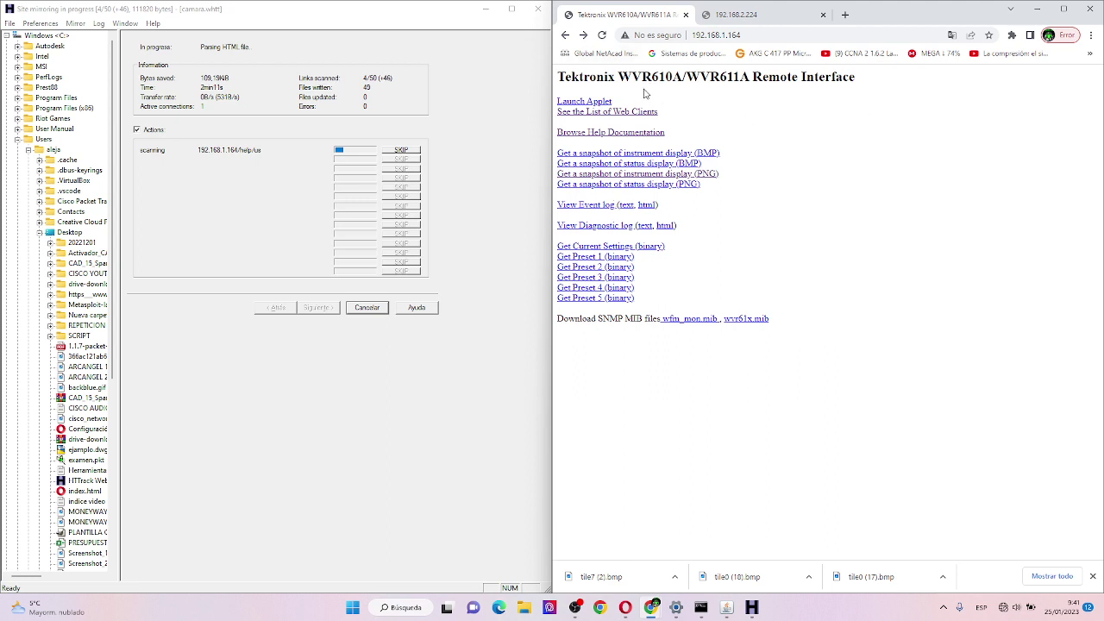
Step: Retry loading the device page and its BMP snapshot at 192.168.1.164/tile0.bmp
left_click(603, 35)
left_click(602, 34)
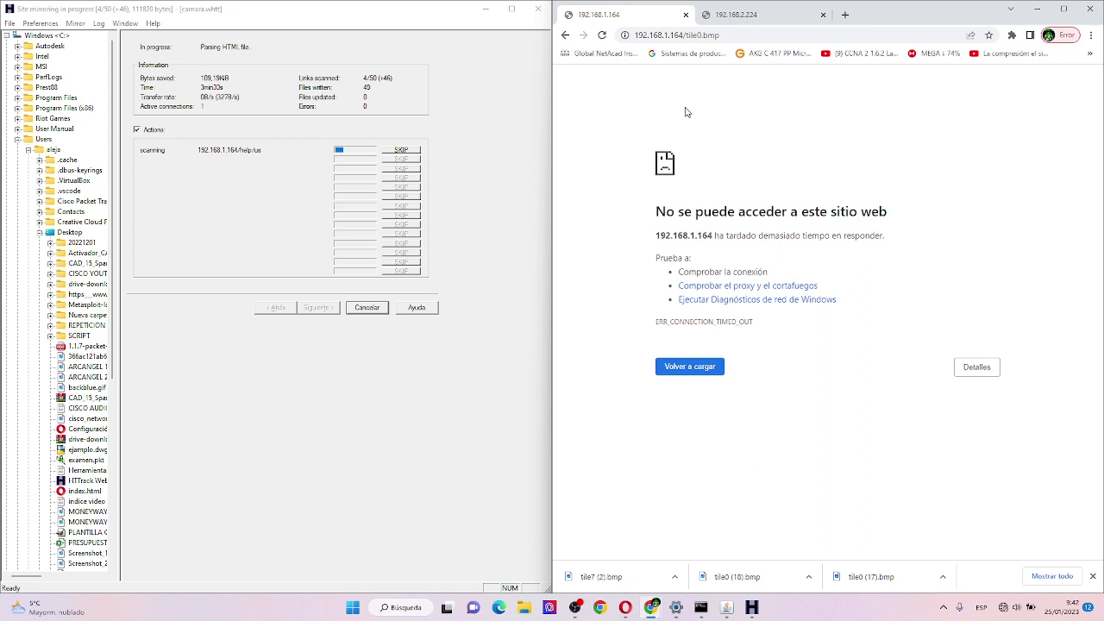
key("F5")
key("F5")
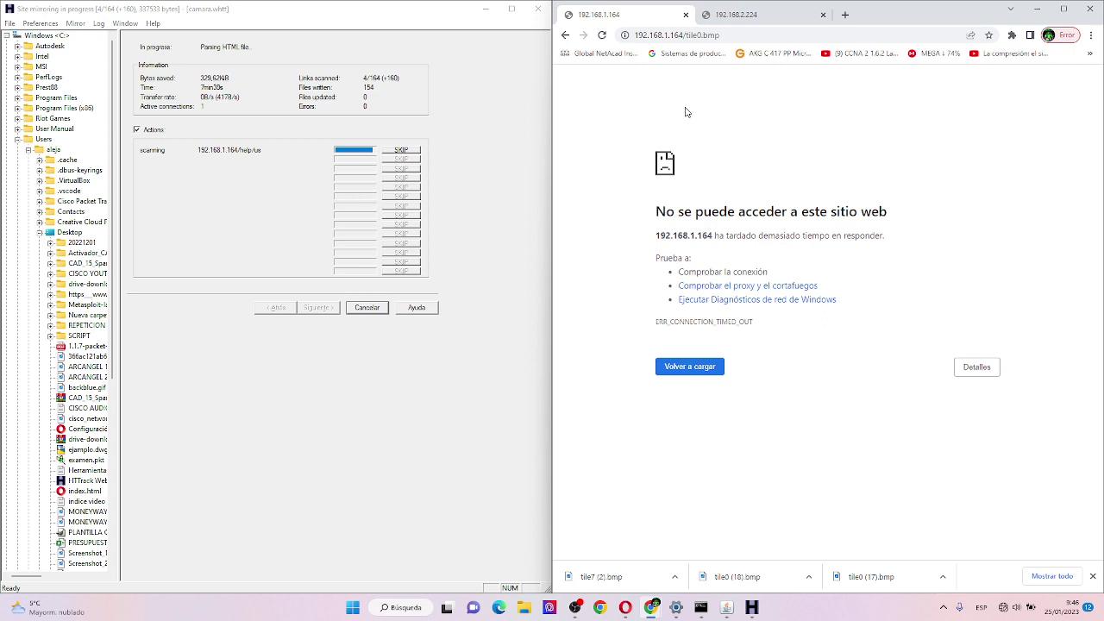
left_click(601, 35)
left_click(732, 17)
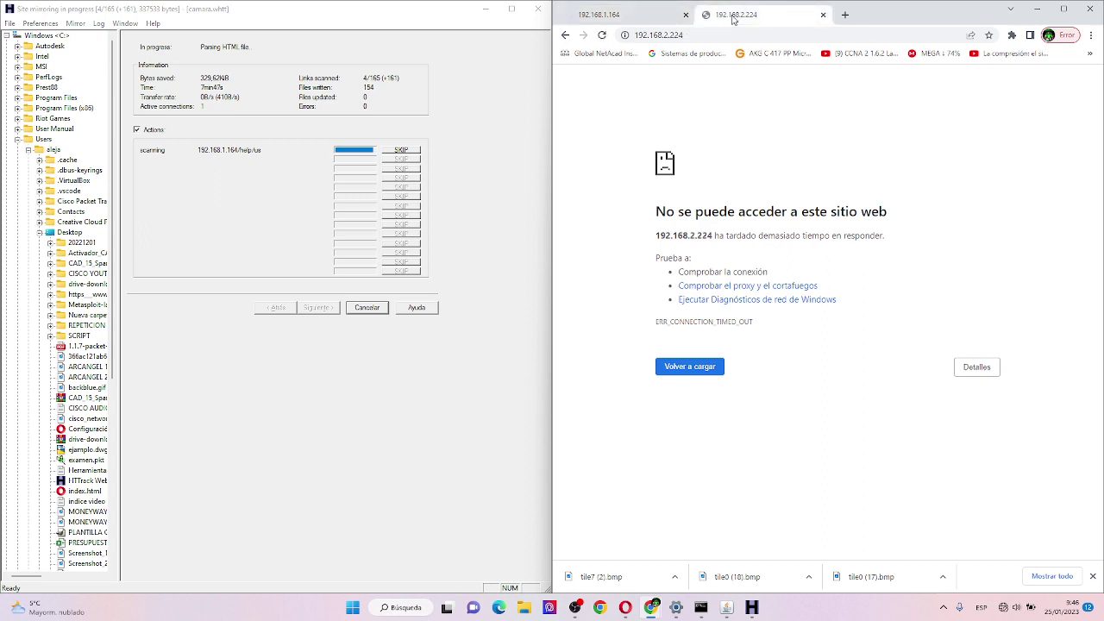
left_click(628, 17)
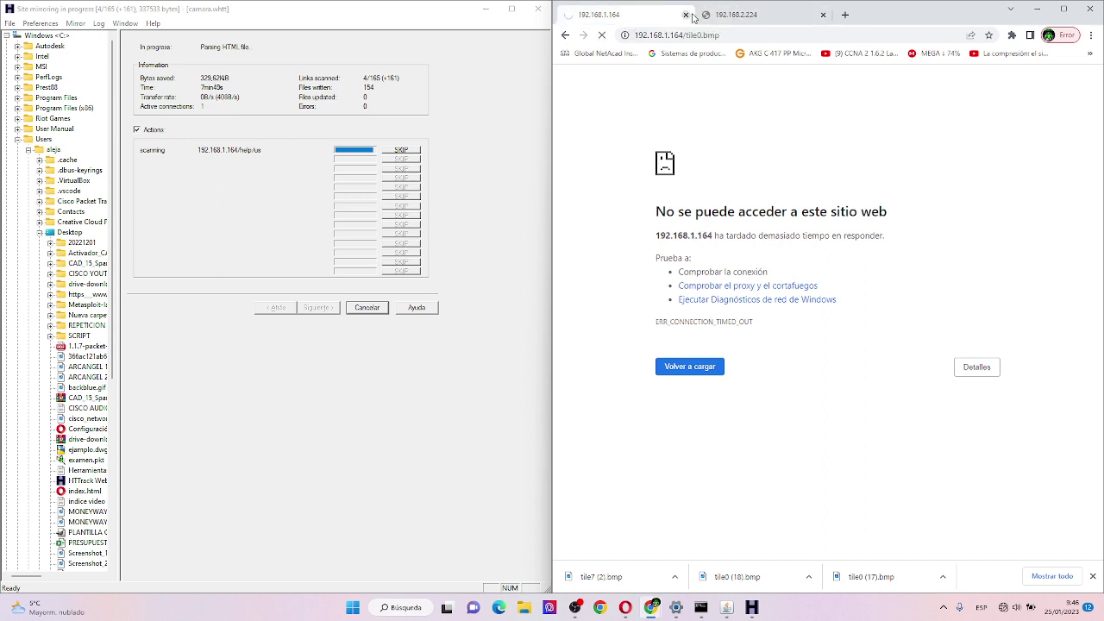
left_click(702, 16)
left_click(656, 34)
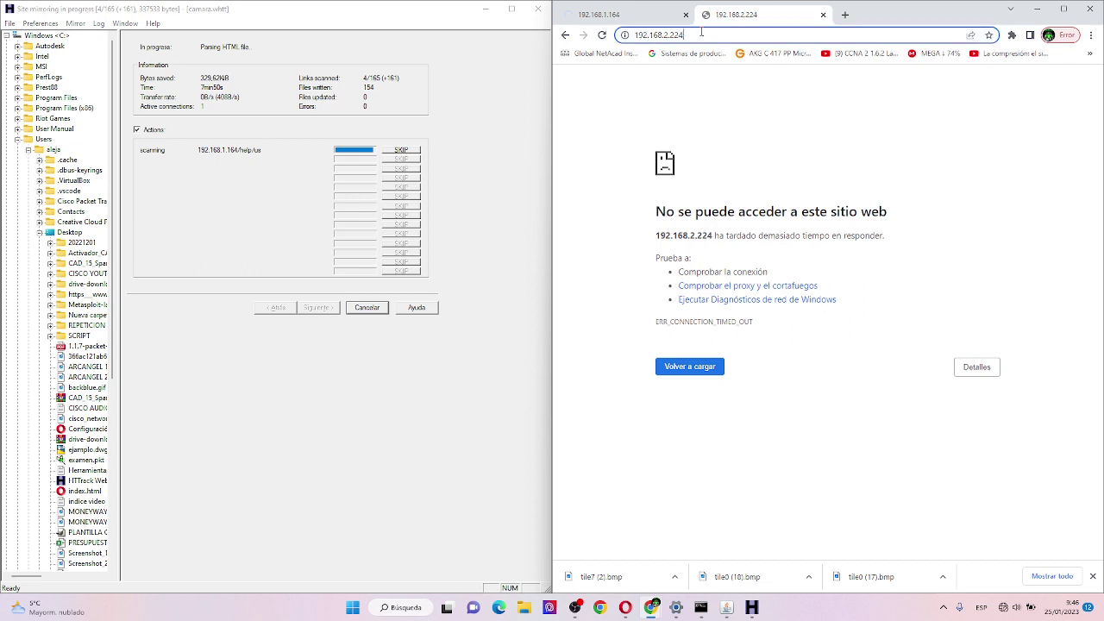
left_click(637, 13)
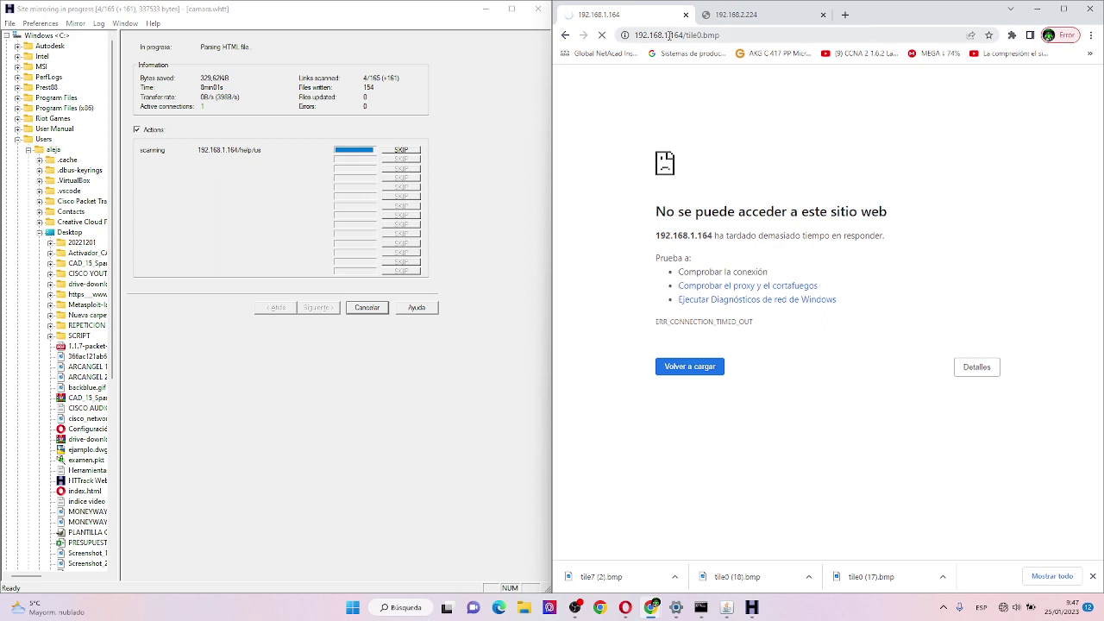
Step: Copy the device address 192.168.1.164 from the snapshot URL and load it in a new browser tab
double_click(669, 35)
key("ctrl+c")
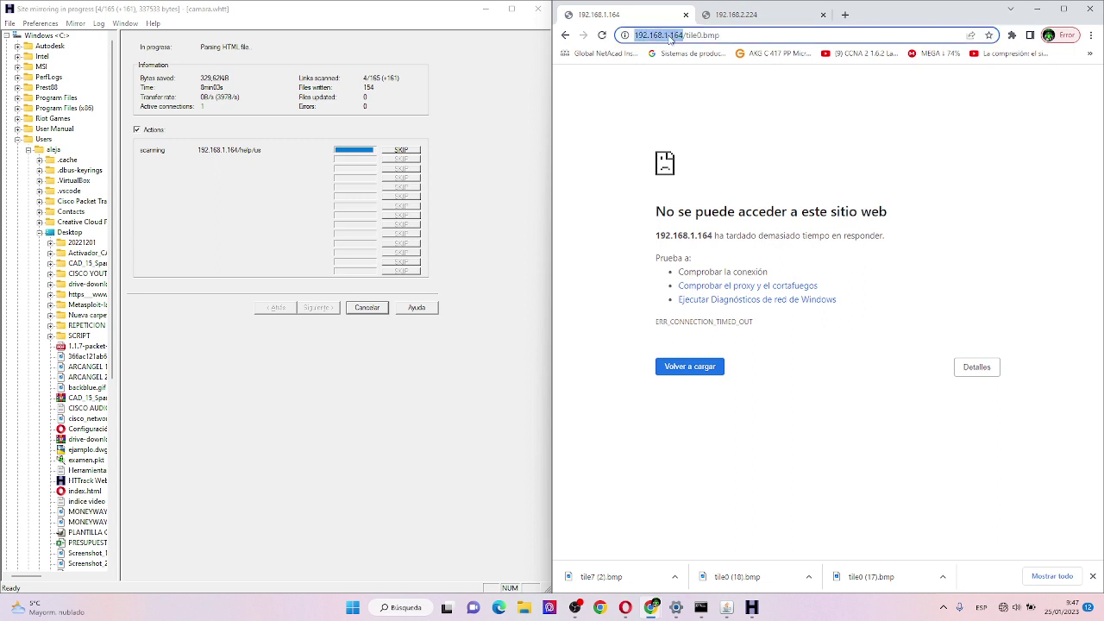
left_click(843, 14)
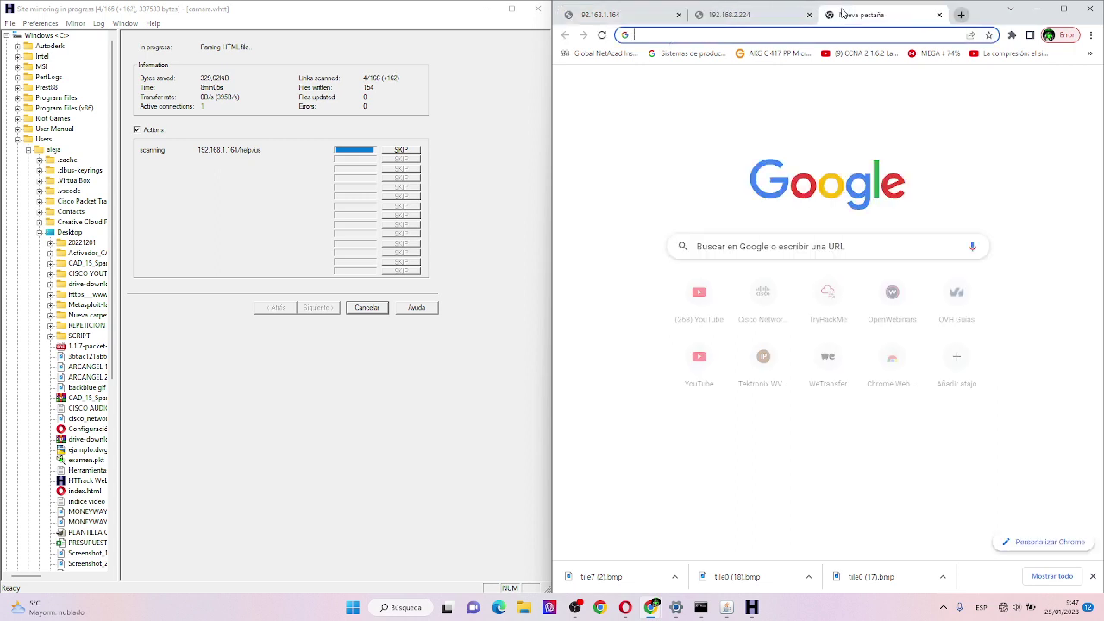
key("ctrl+v")
key("Return")
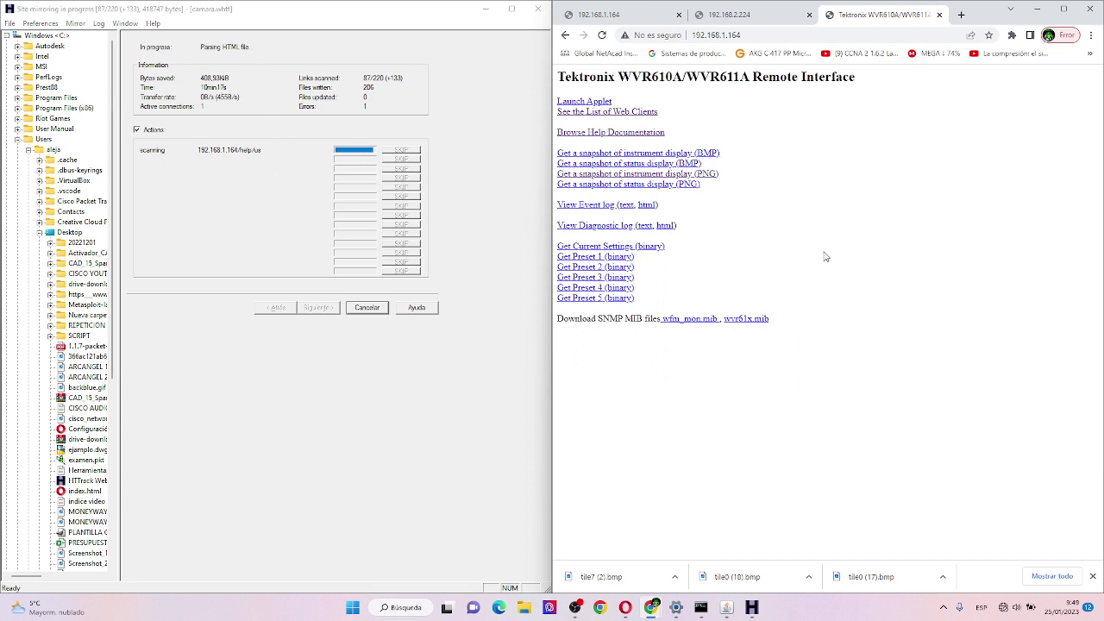
middle_click(636, 138)
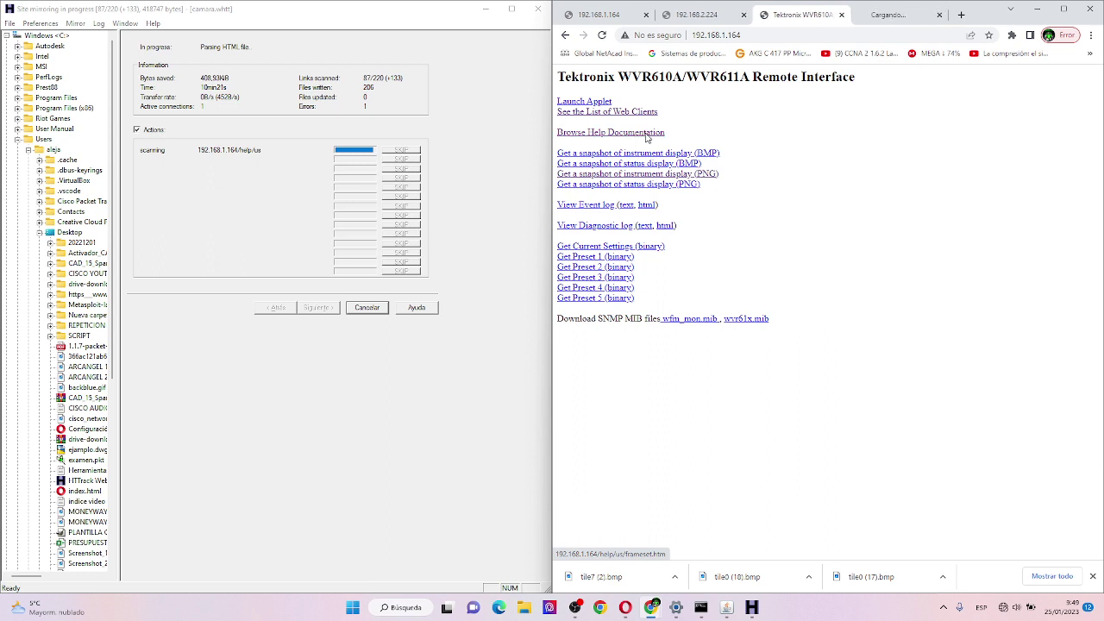
left_click(905, 13)
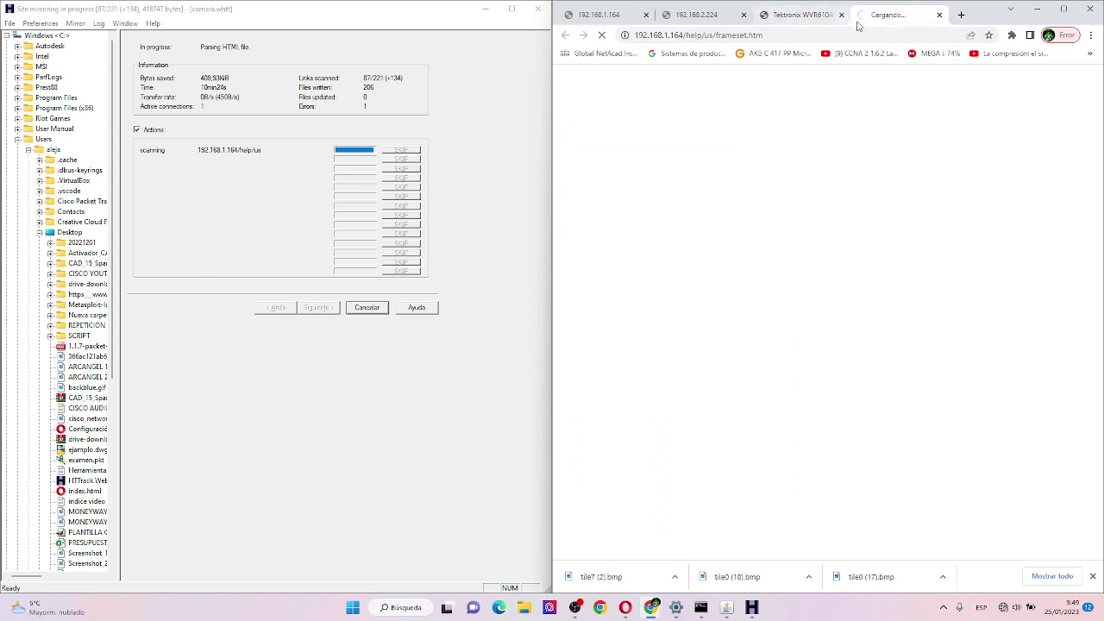
left_click(940, 15)
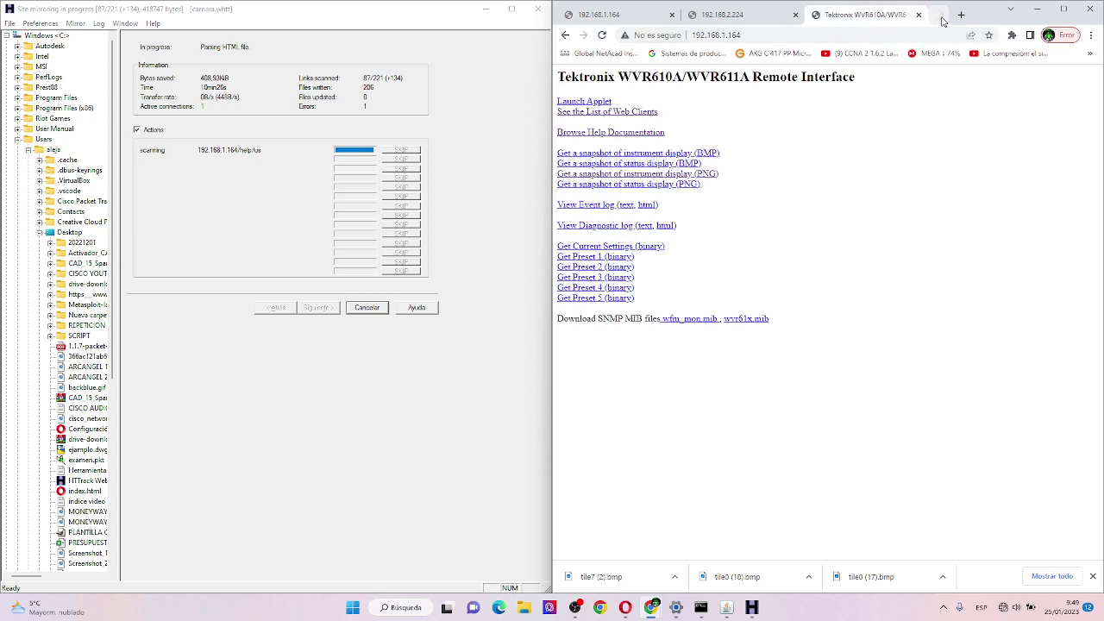
Step: Close the 192.168.2.224 tab and switch to the 192.168.1.164/tile0.bmp page
left_click(734, 14)
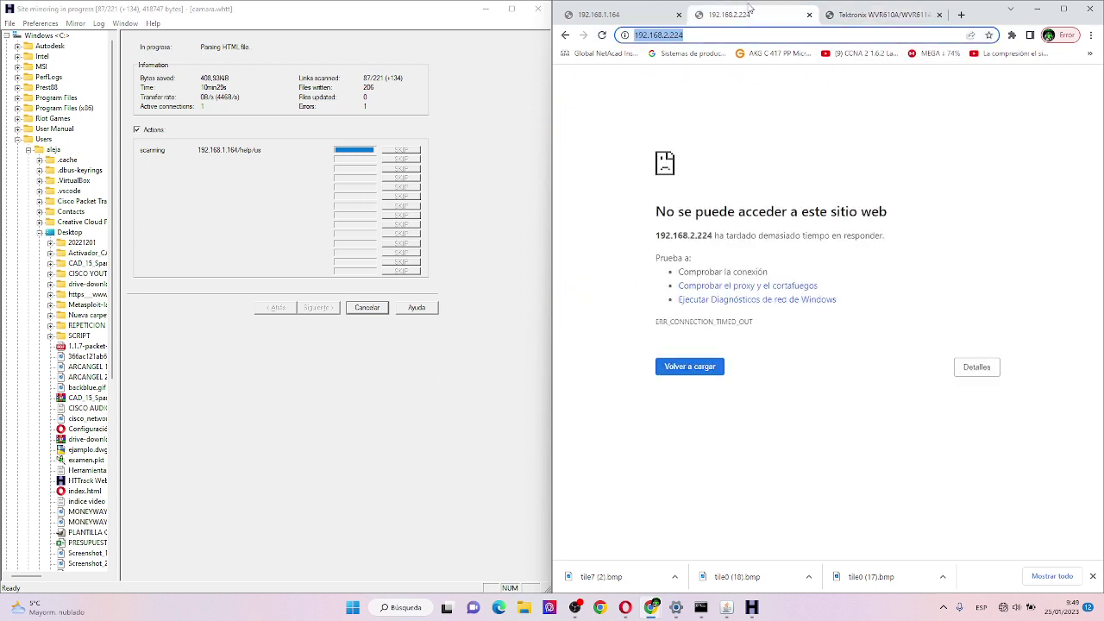
middle_click(749, 9)
left_click(653, 16)
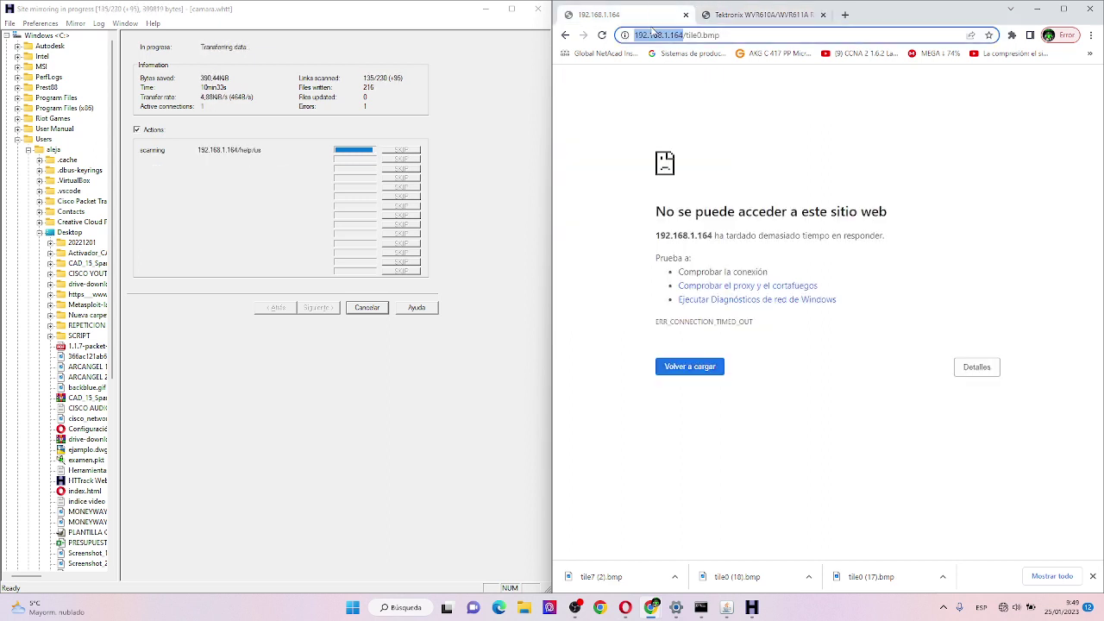
Step: Close the tile0.bmp tab, then finish the completed mirror and exit WinHTTrack
key("ctrl+w")
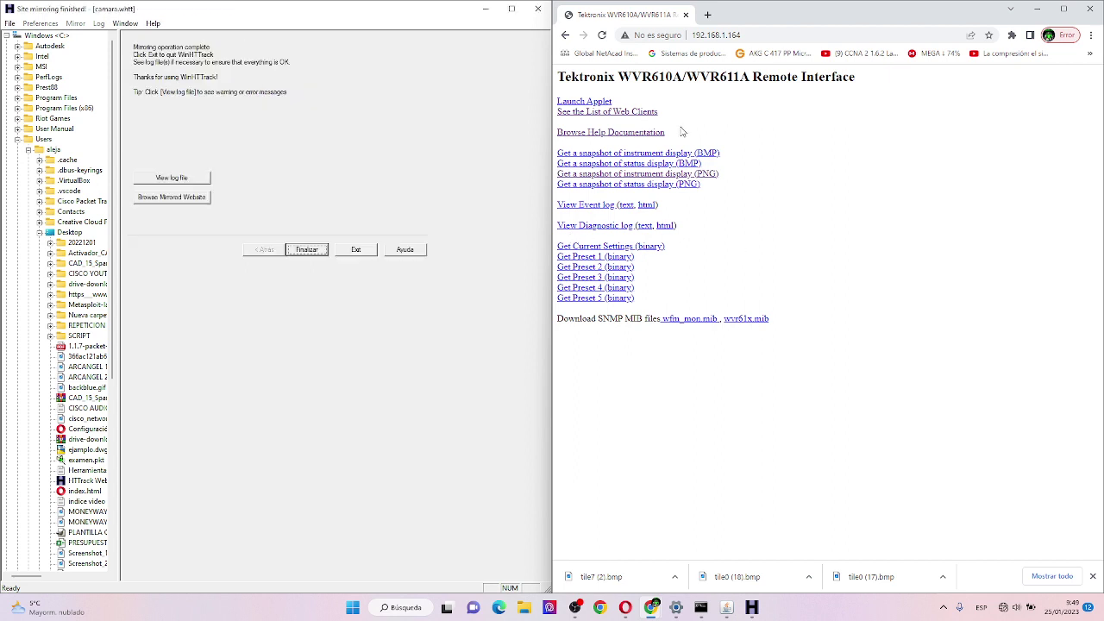
left_click(308, 251)
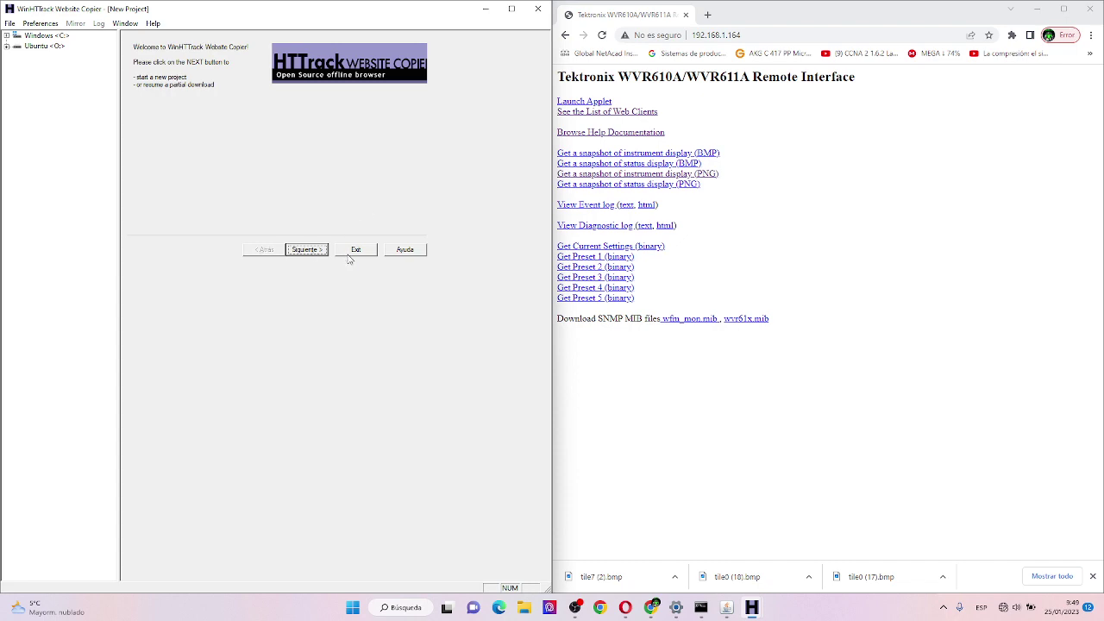
left_click(350, 250)
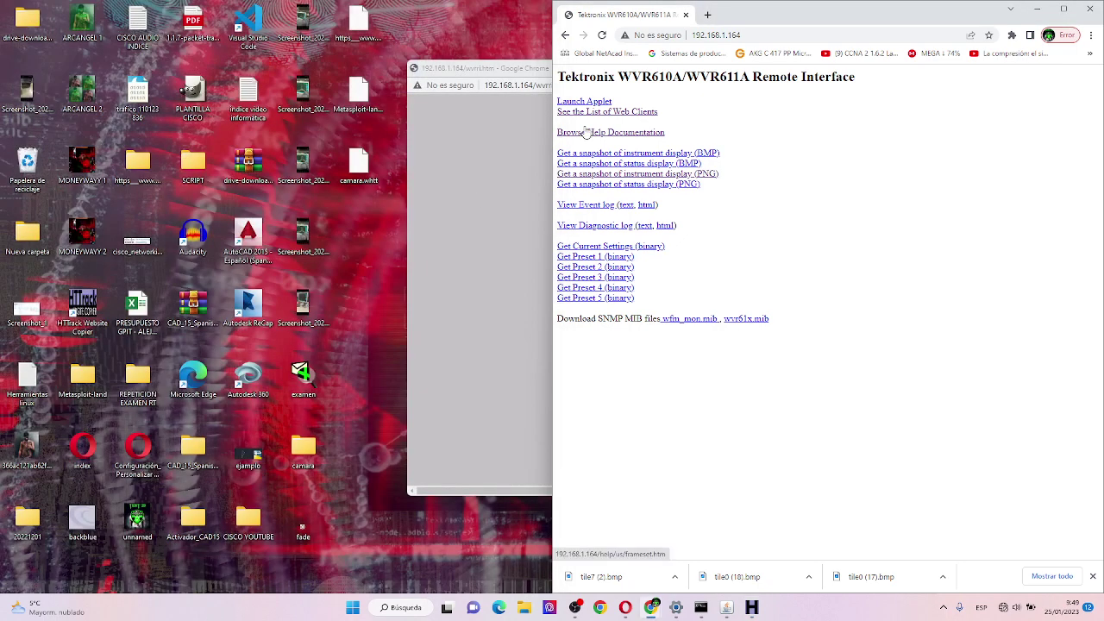
Step: Close the leftover 192.168.1.164/wvrri.htm window and agree to delete WinHTTrack's empty Nueva carpeta project
left_click(513, 138)
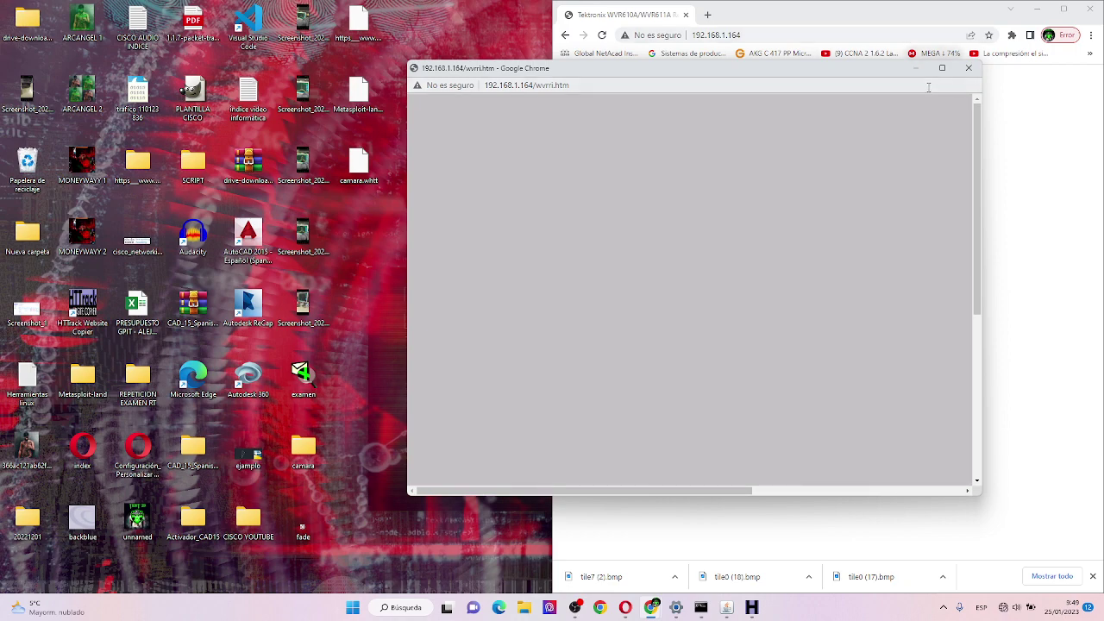
left_click(969, 68)
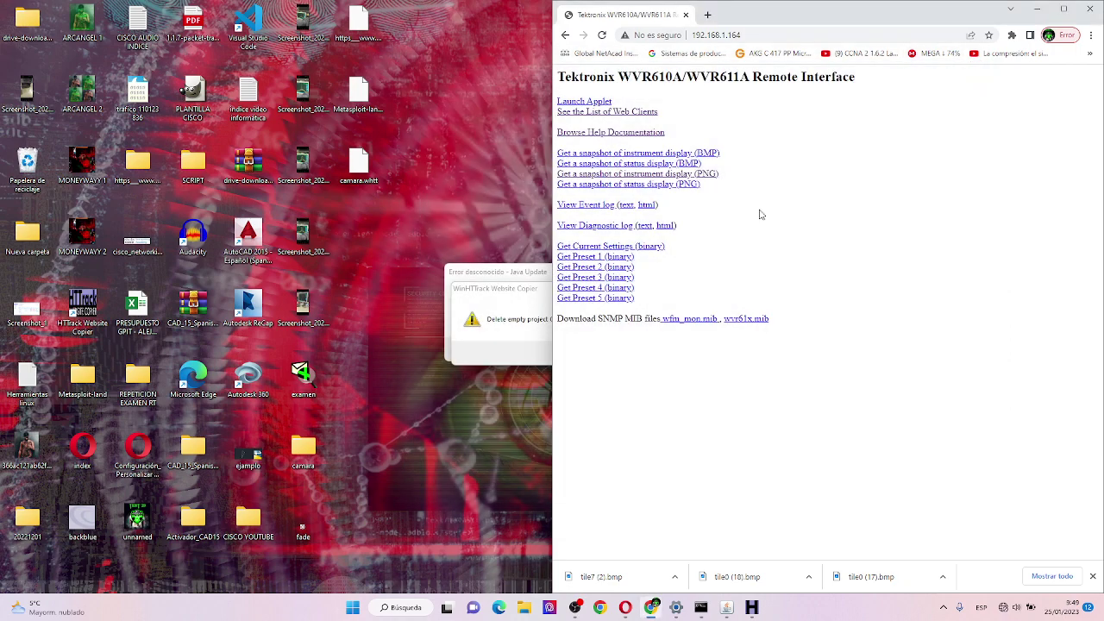
left_click(515, 300)
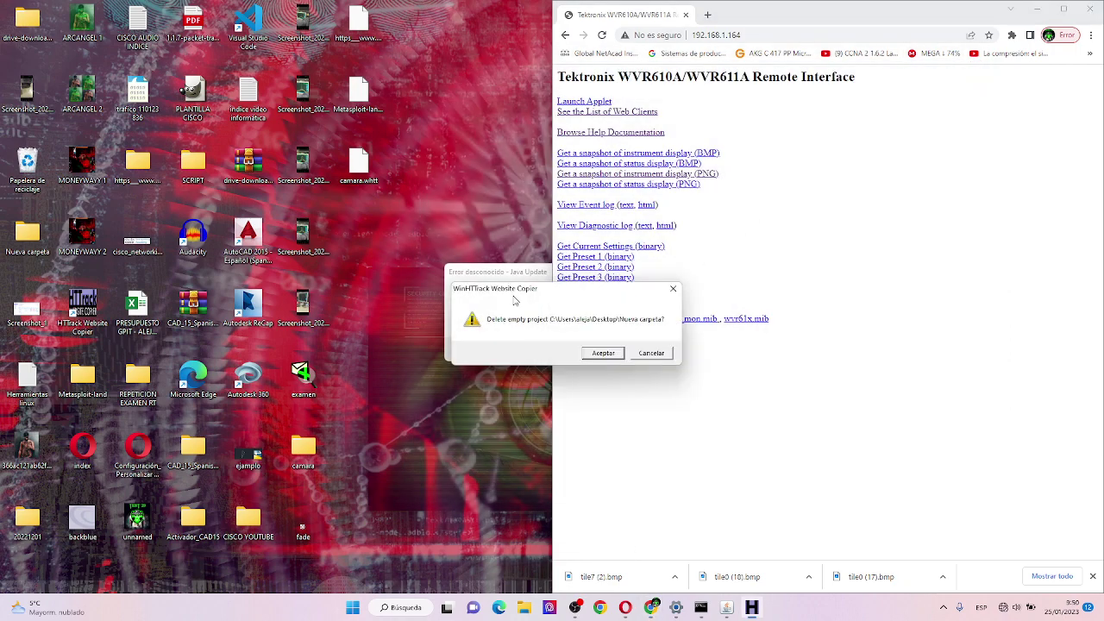
left_click(603, 354)
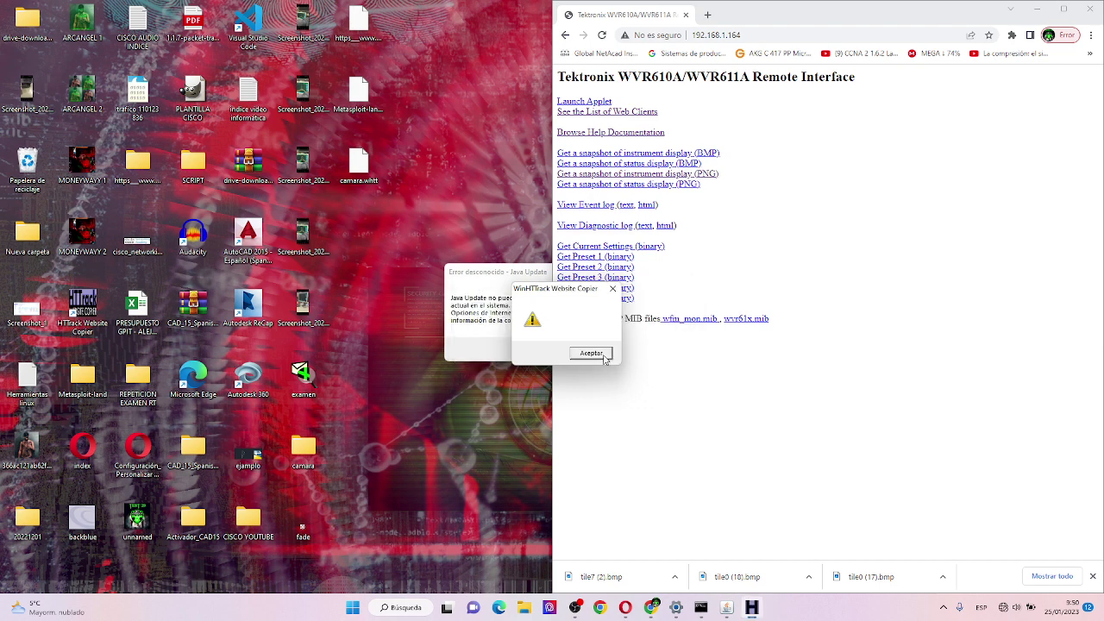
left_click(608, 355)
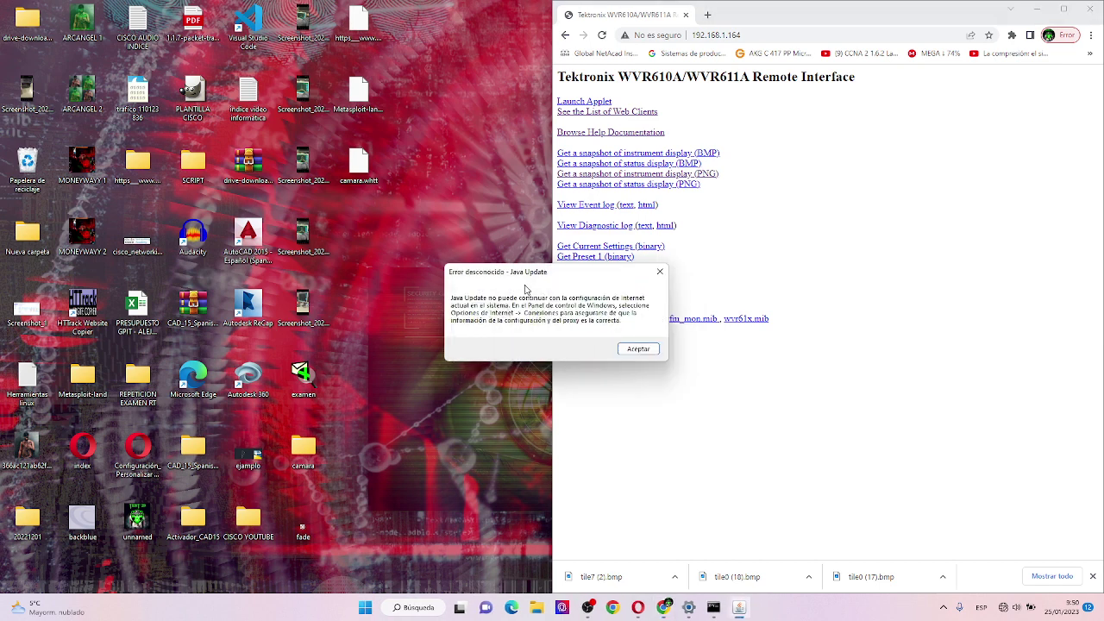
Step: Dismiss the Java Update error dialogs
left_click(637, 349)
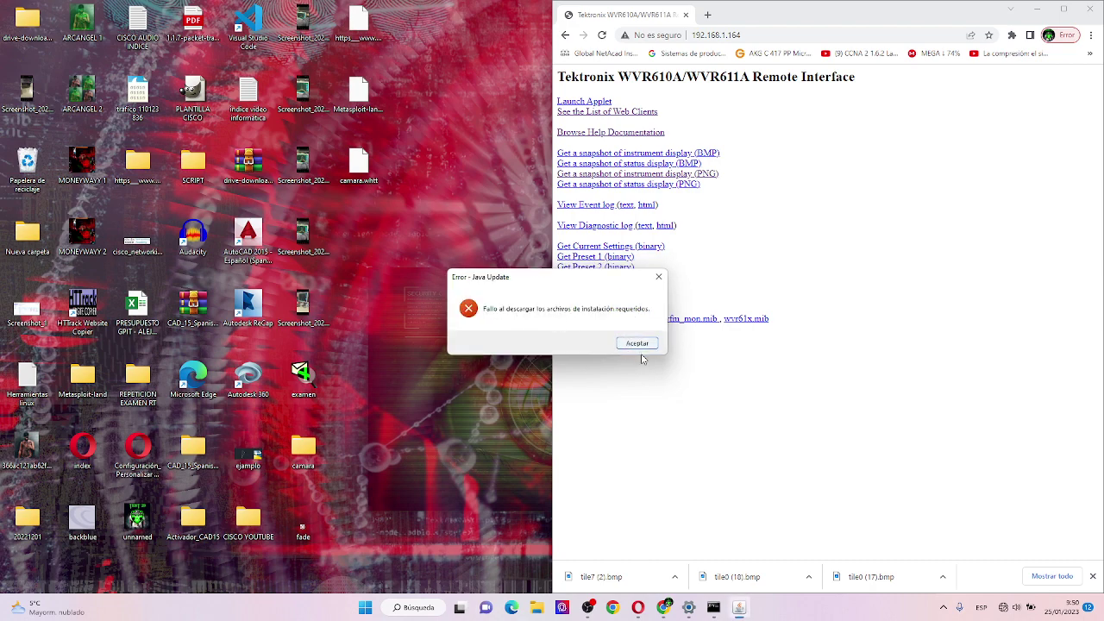
left_click(639, 344)
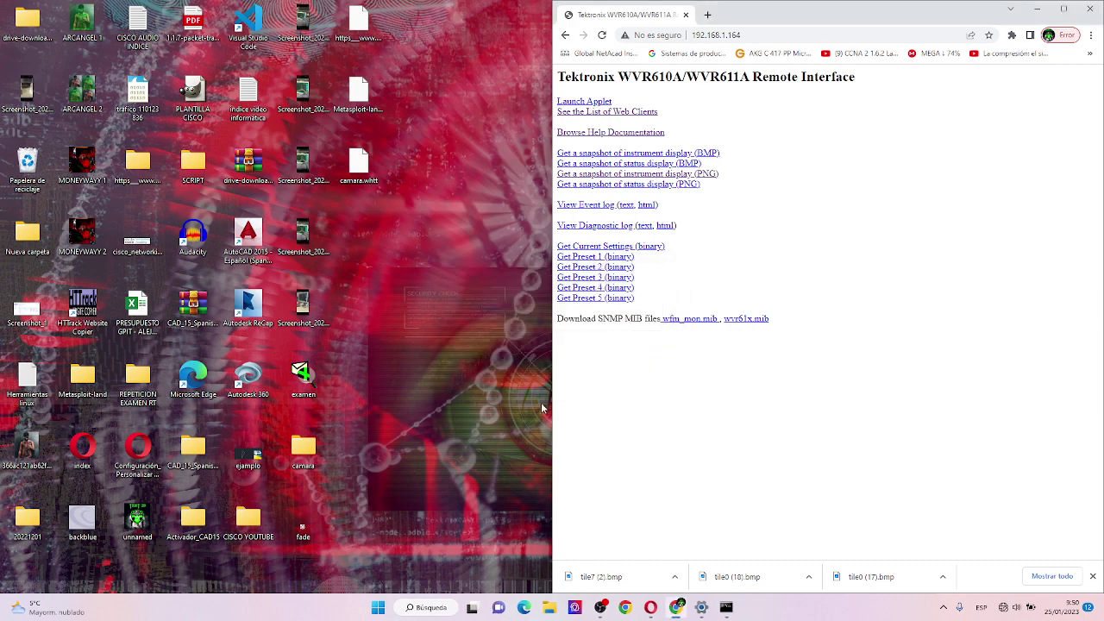
Step: Open the mirrored site's index file from the camara desktop folder in Opera and check the page's local file address
double_click(310, 449)
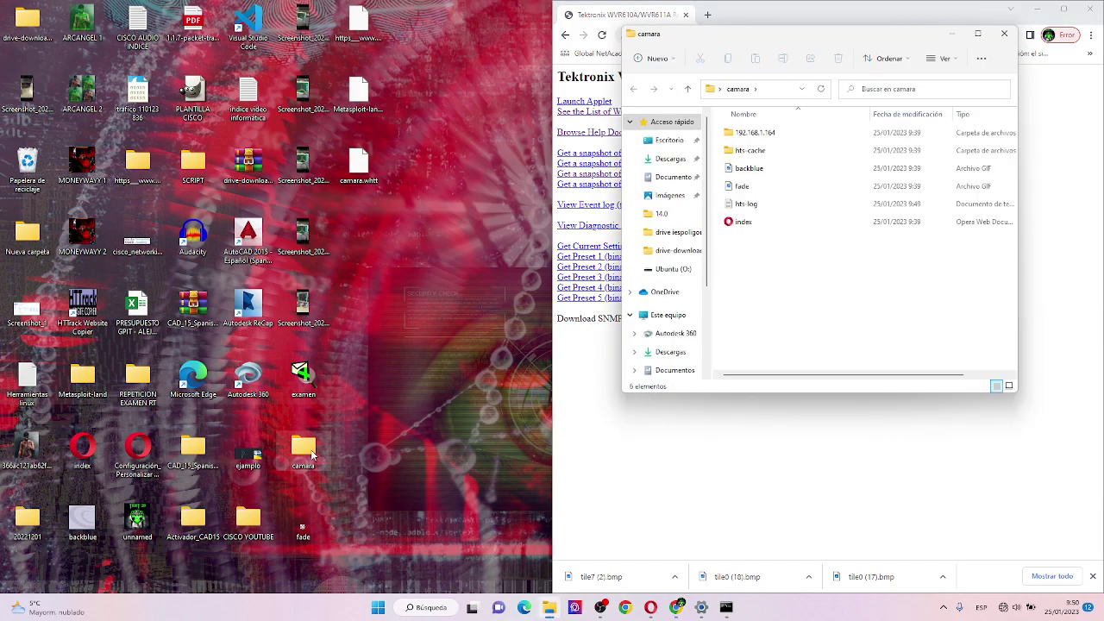
double_click(842, 226)
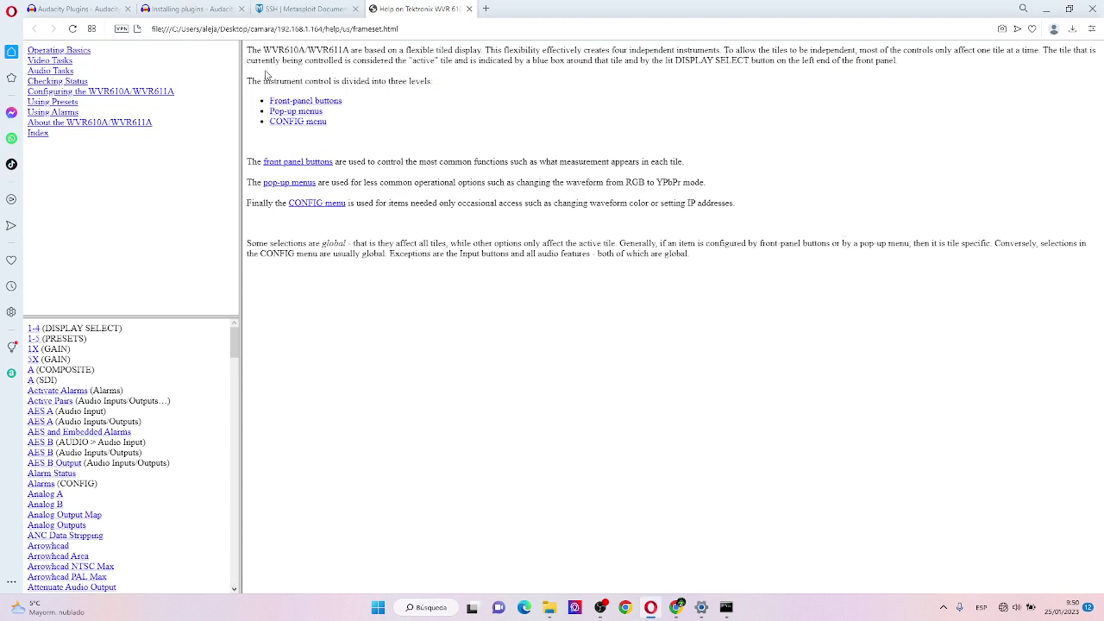
left_click(213, 28)
left_click(213, 28)
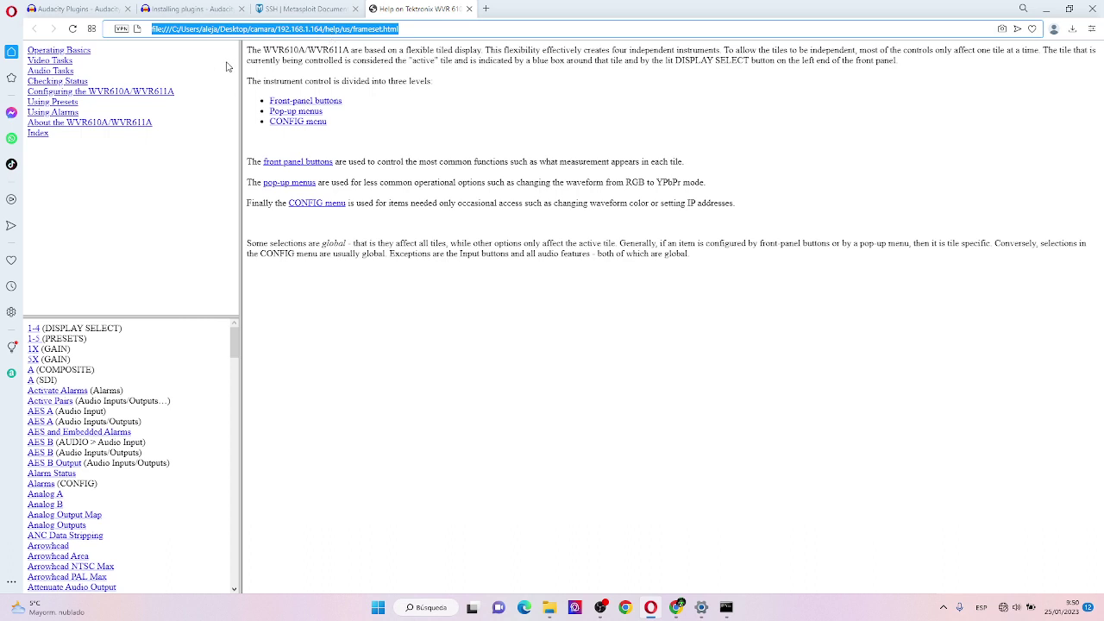
left_click(200, 29)
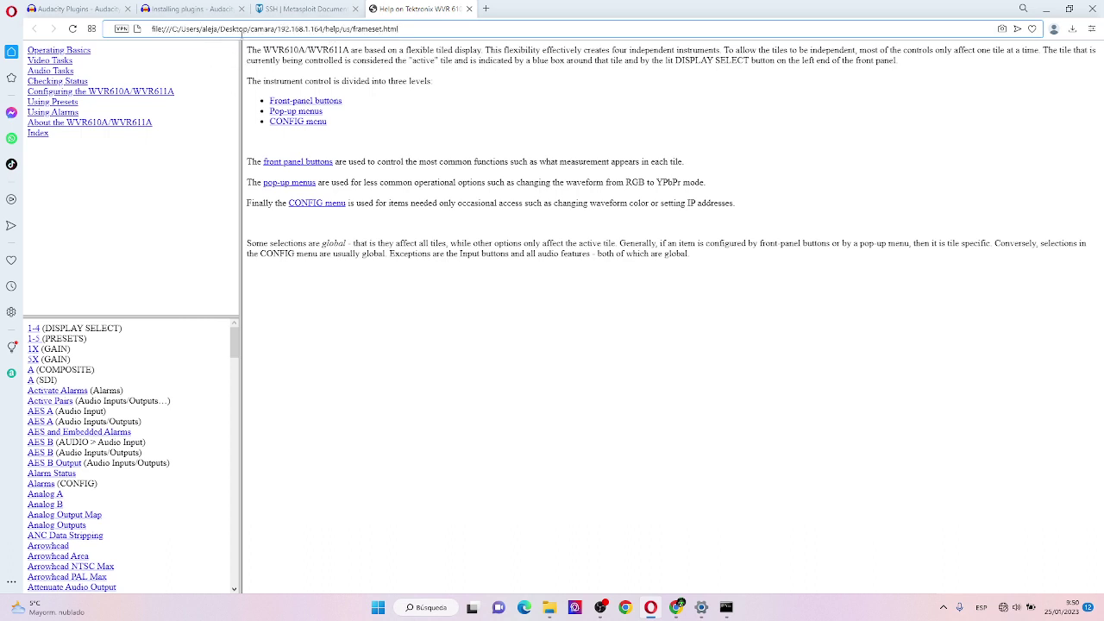
Step: Look through the mirrored help's topic lists, including Audio Tasks, Video Tasks, Checking Status and Using Presets, ending on Operating Basics
left_click(57, 72)
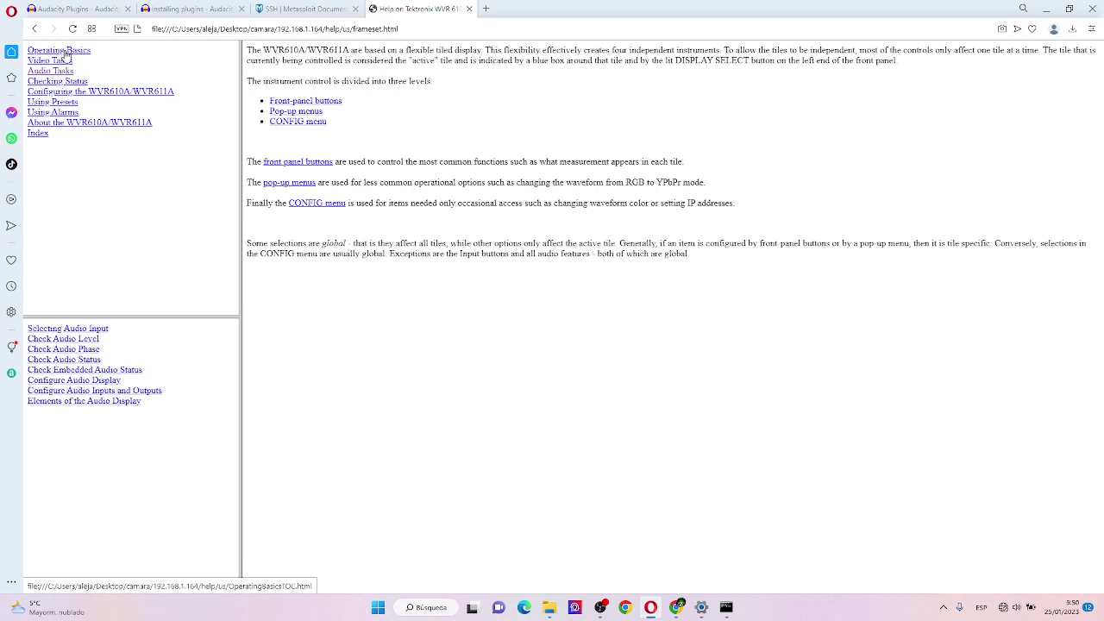
left_click(67, 53)
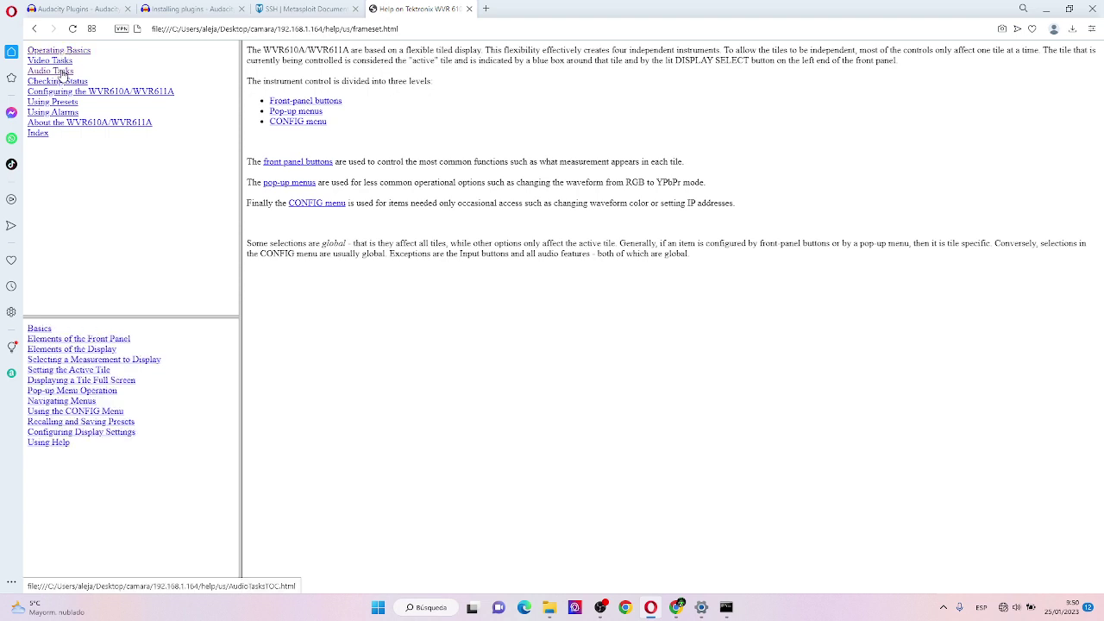
left_click(57, 62)
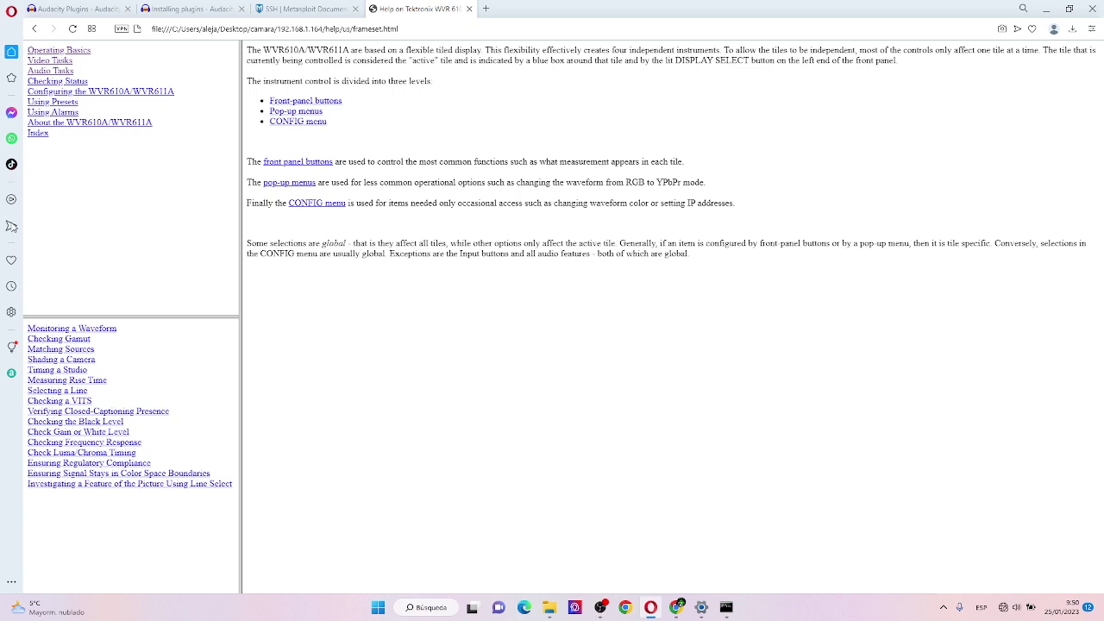
left_click(60, 81)
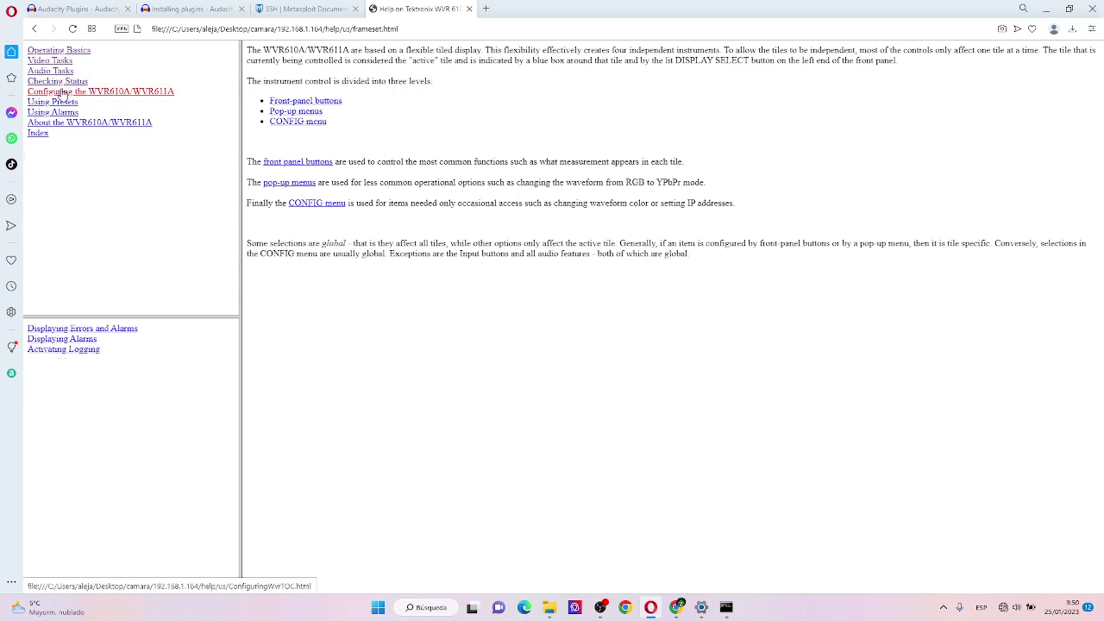
left_click(59, 91)
left_click(54, 103)
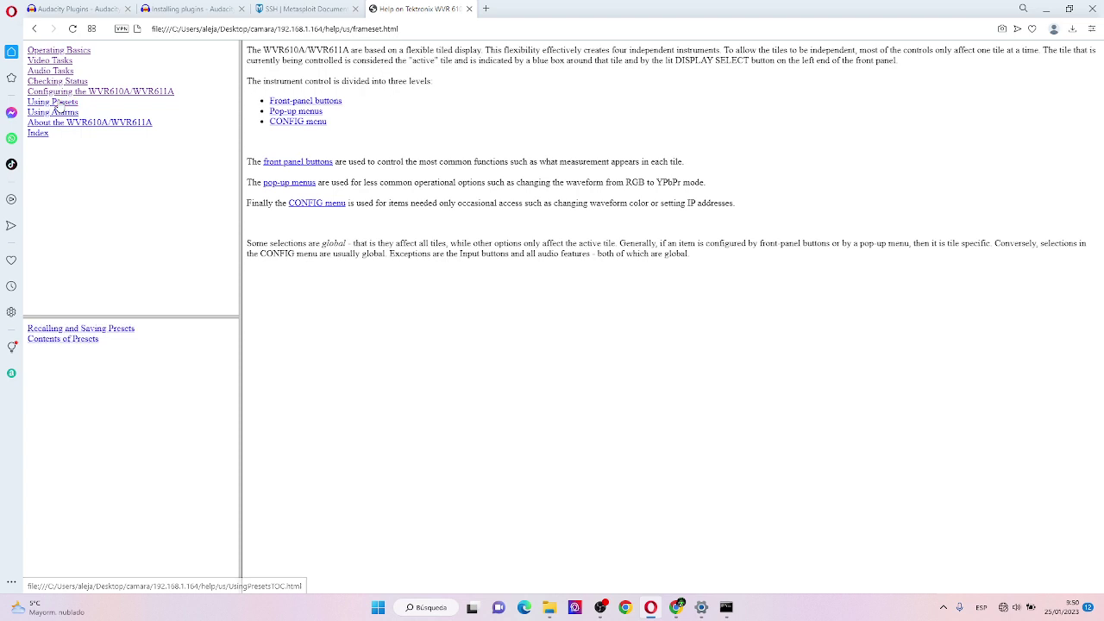
left_click(65, 51)
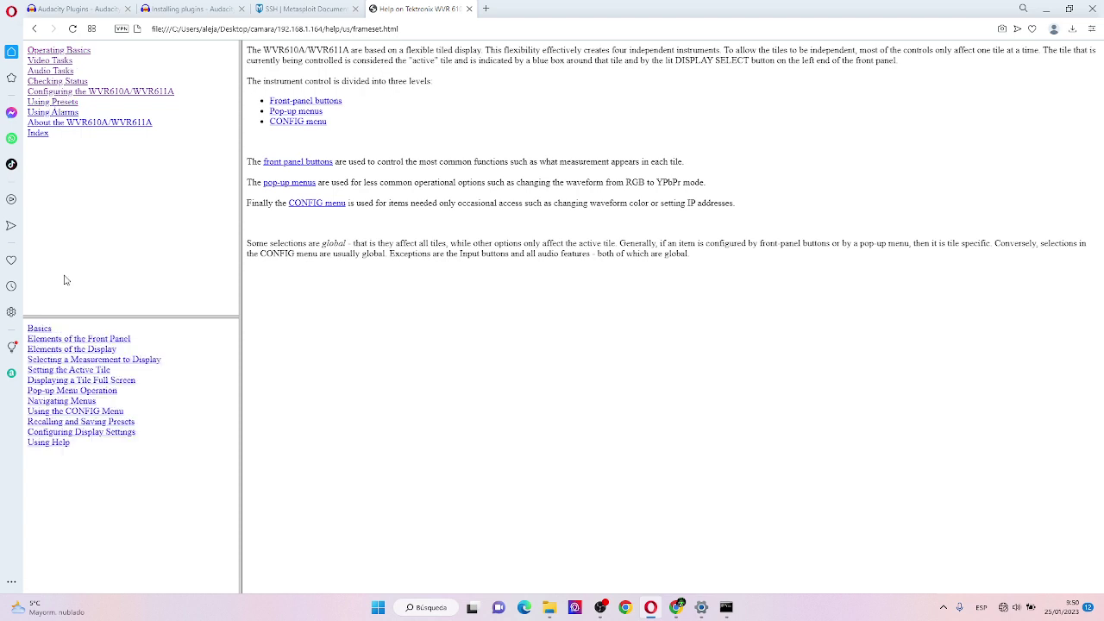
Step: View the help pages on the front panel elements, the display elements and selecting a measurement to display
left_click(44, 341)
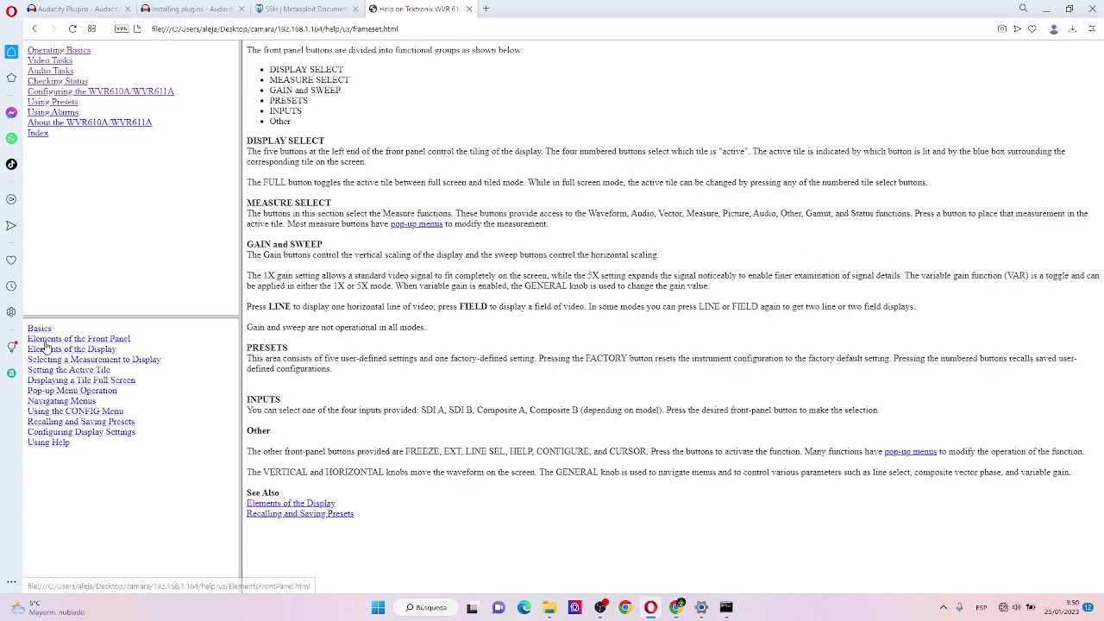
left_click(44, 349)
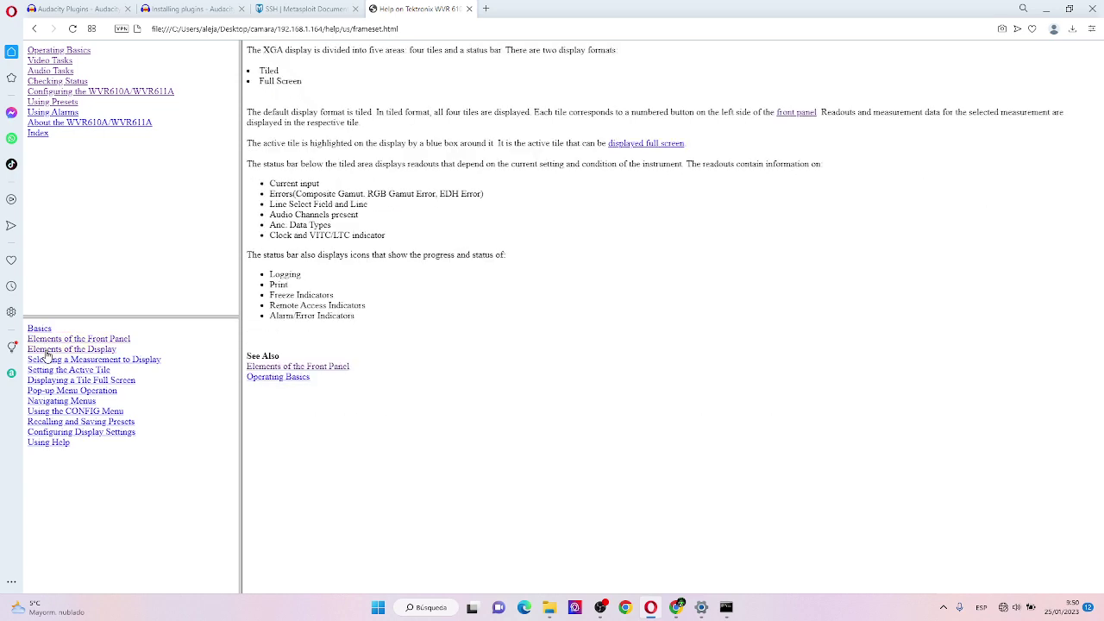
left_click(46, 360)
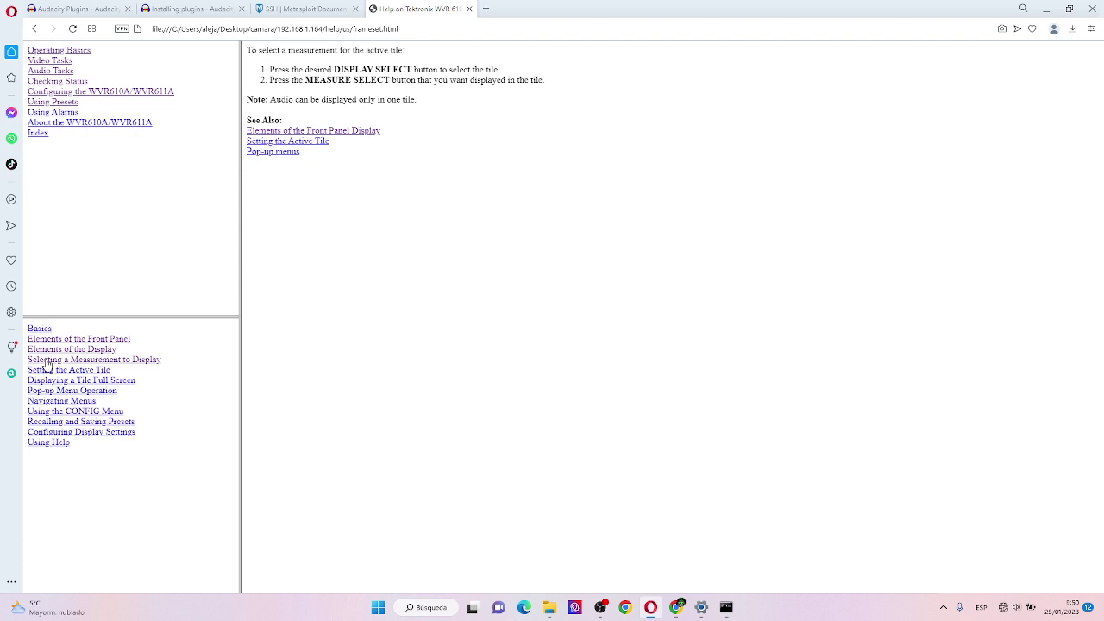
Step: View the HTML source of the mirrored frameset.html page
key("ctrl+h")
key("ctrl+h")
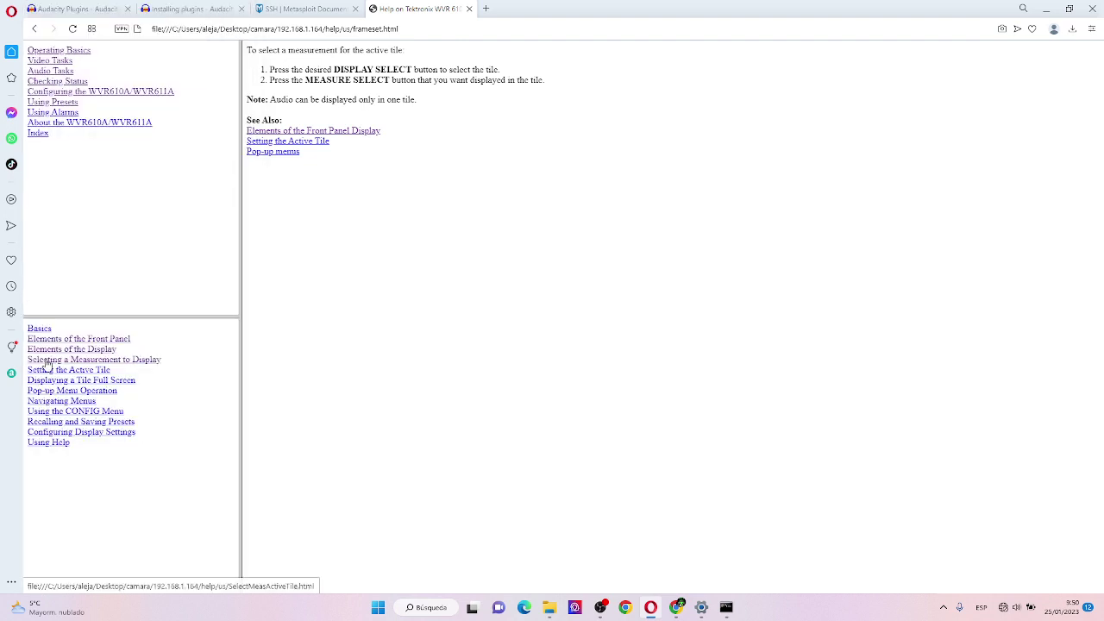
key("ctrl+u")
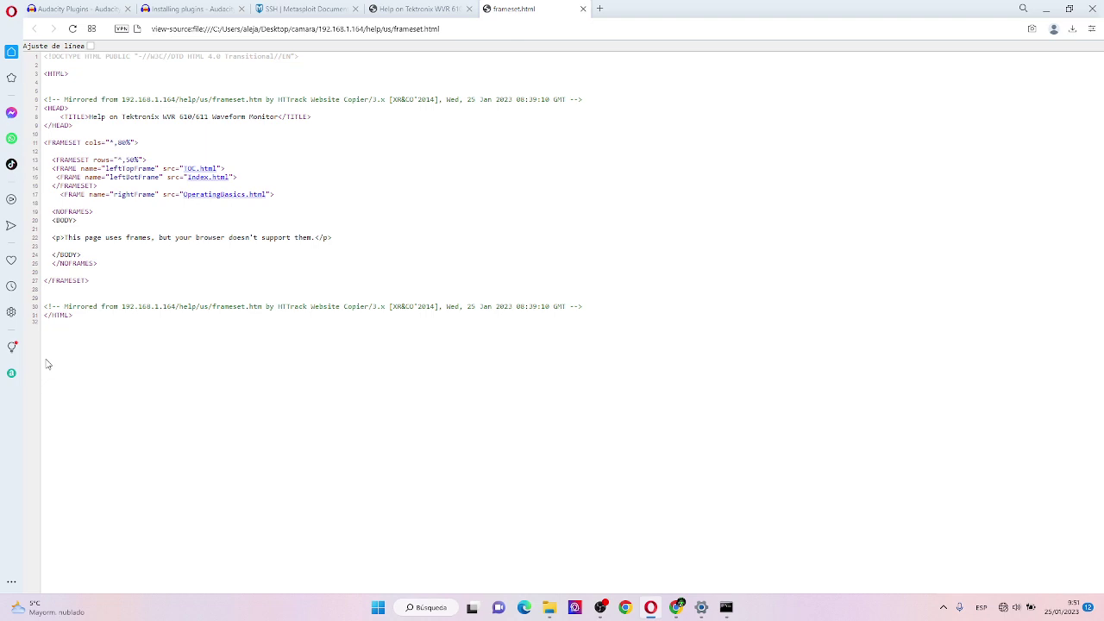
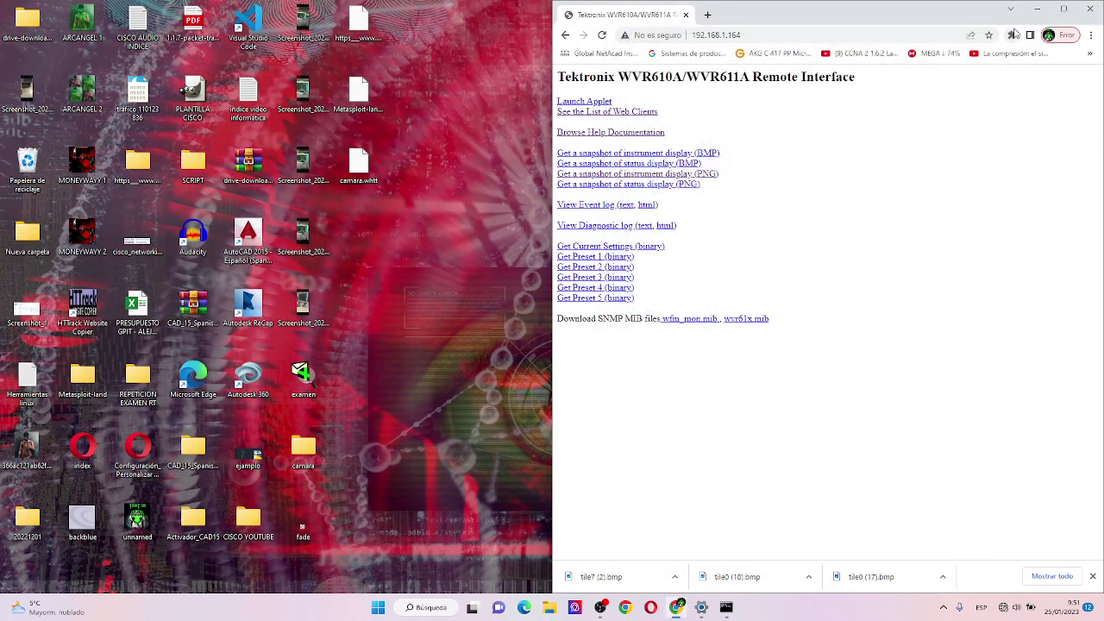
Step: Reload the device's main page at 192.168.1.164 in Chrome and request the BMP snapshot of the instrument display
left_click(602, 35)
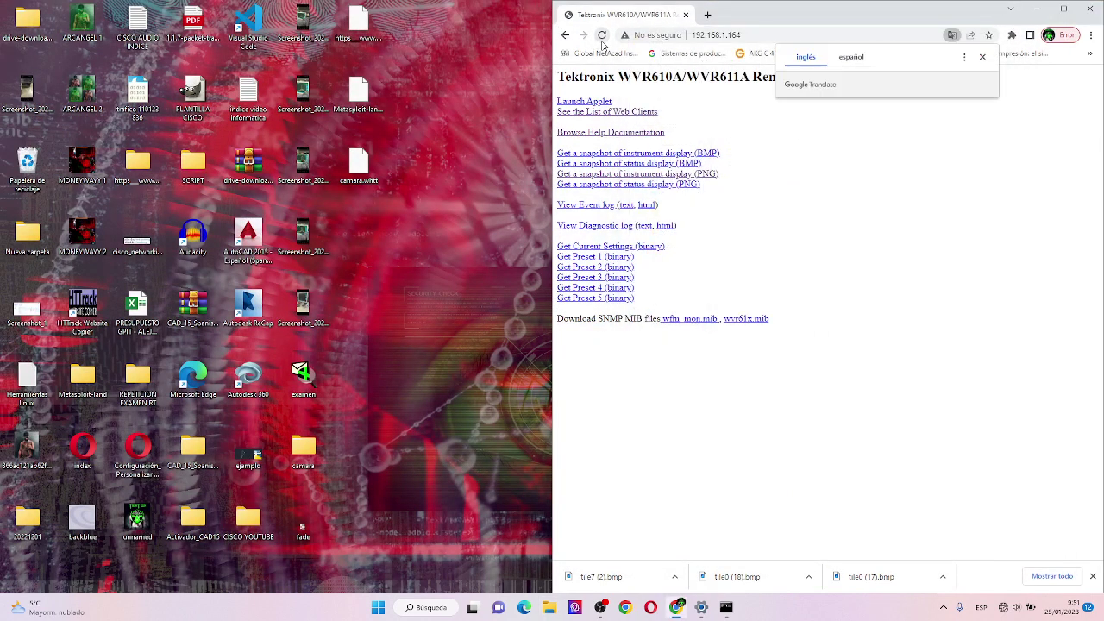
left_click(604, 159)
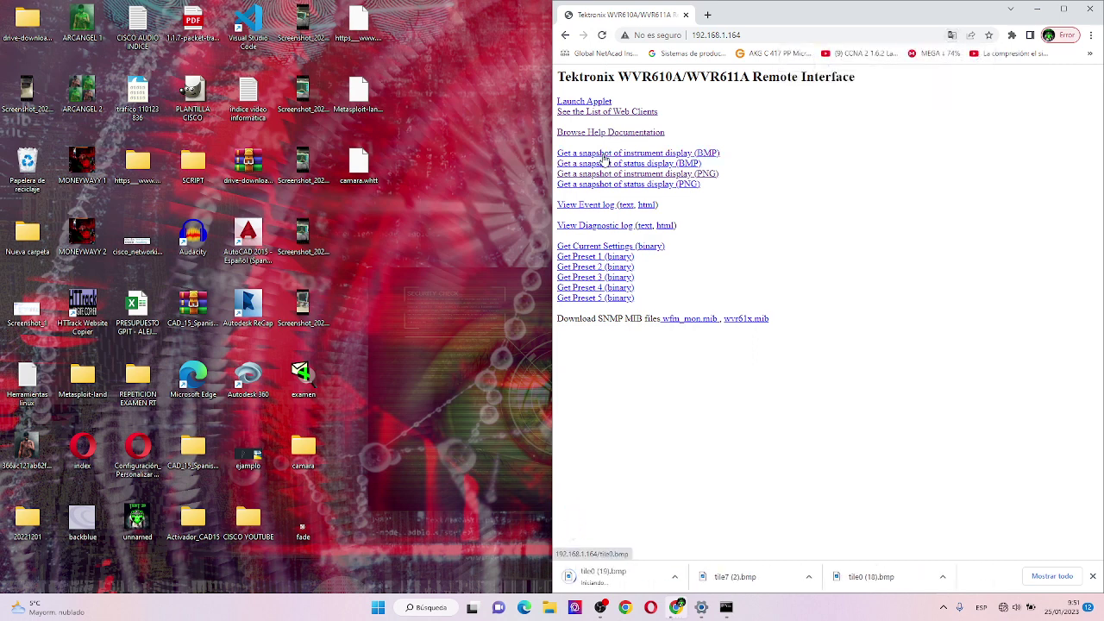